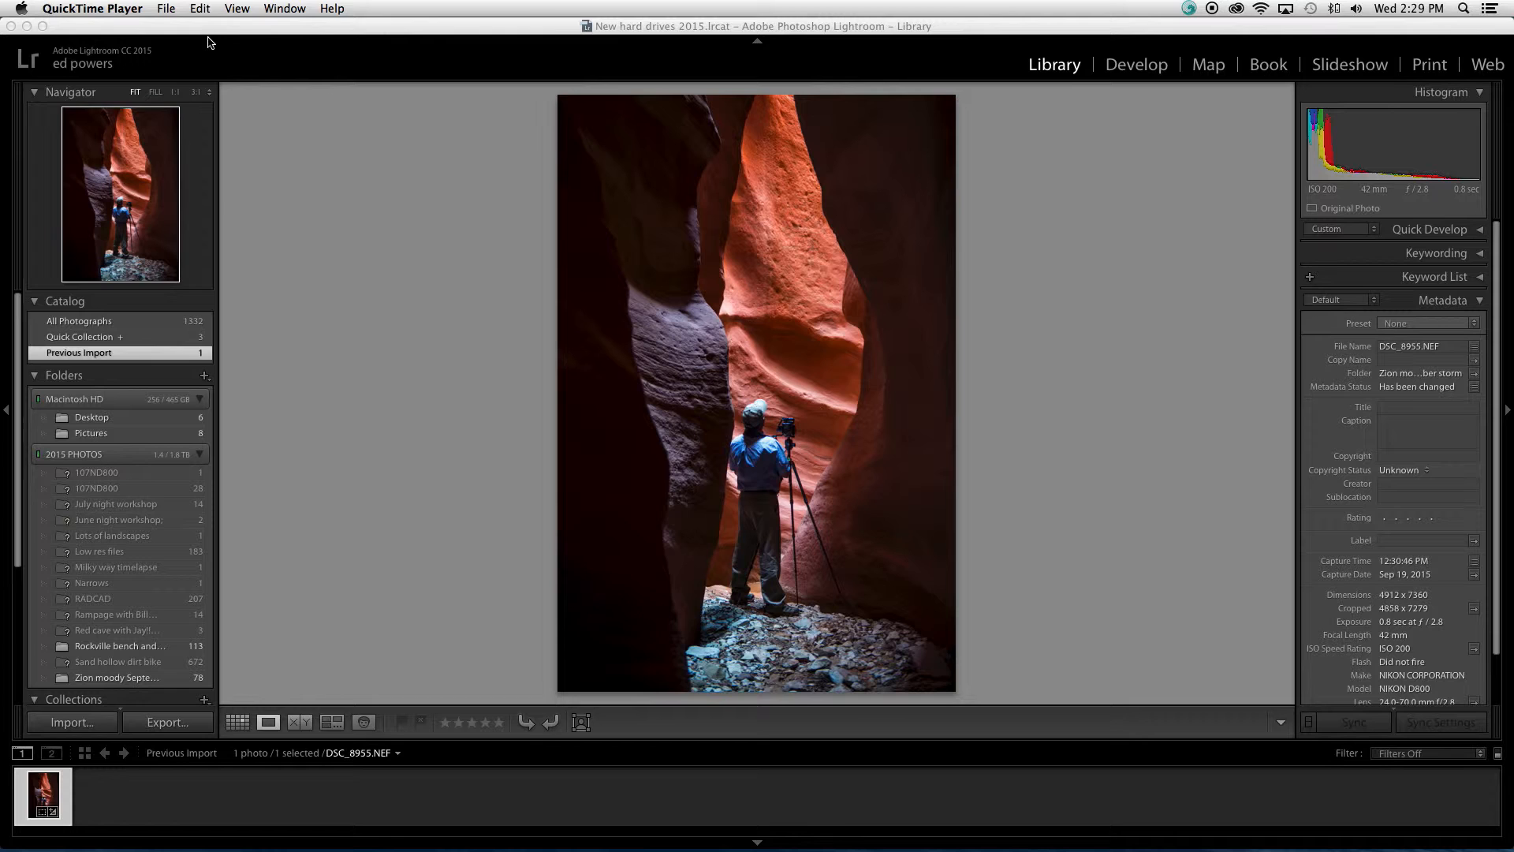
click(133, 26)
drag(133, 24, 132, 14)
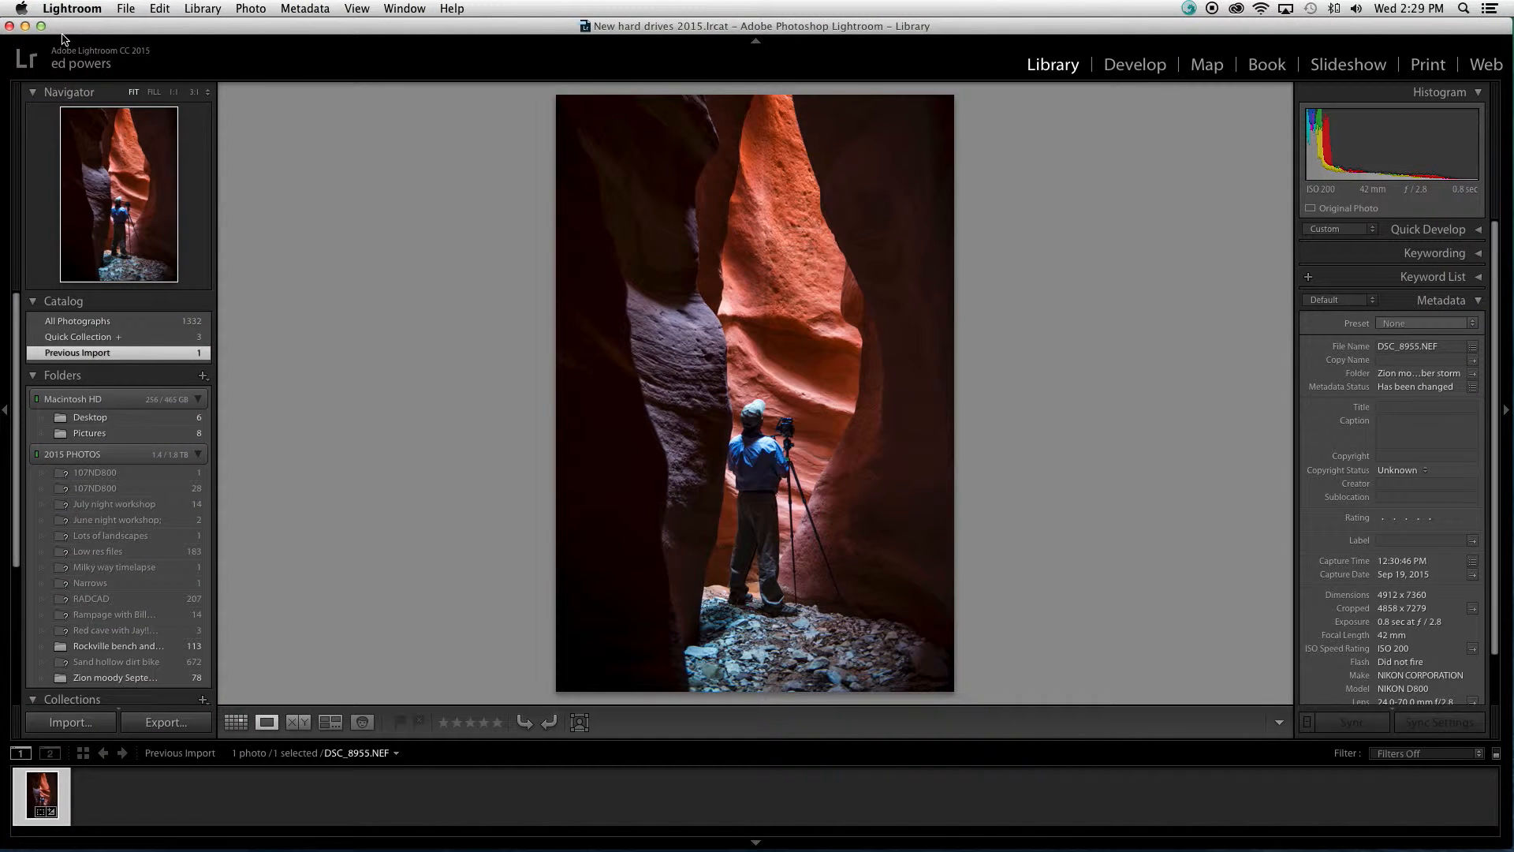
click(8, 26)
click(831, 352)
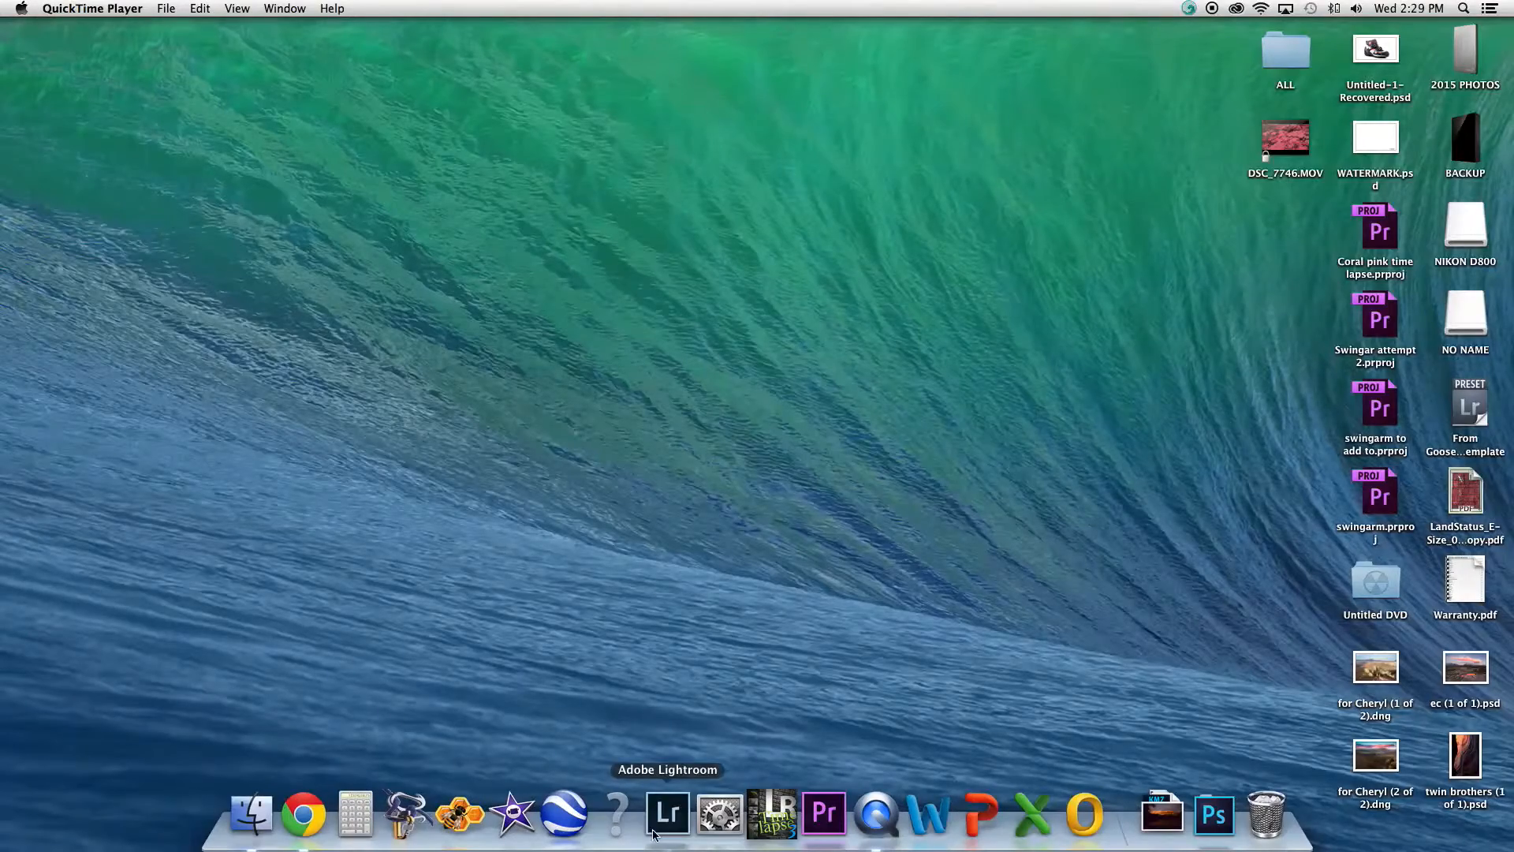
- Switch to Adobe Lightroom and open the photo and video import window for the camera card
click(667, 815)
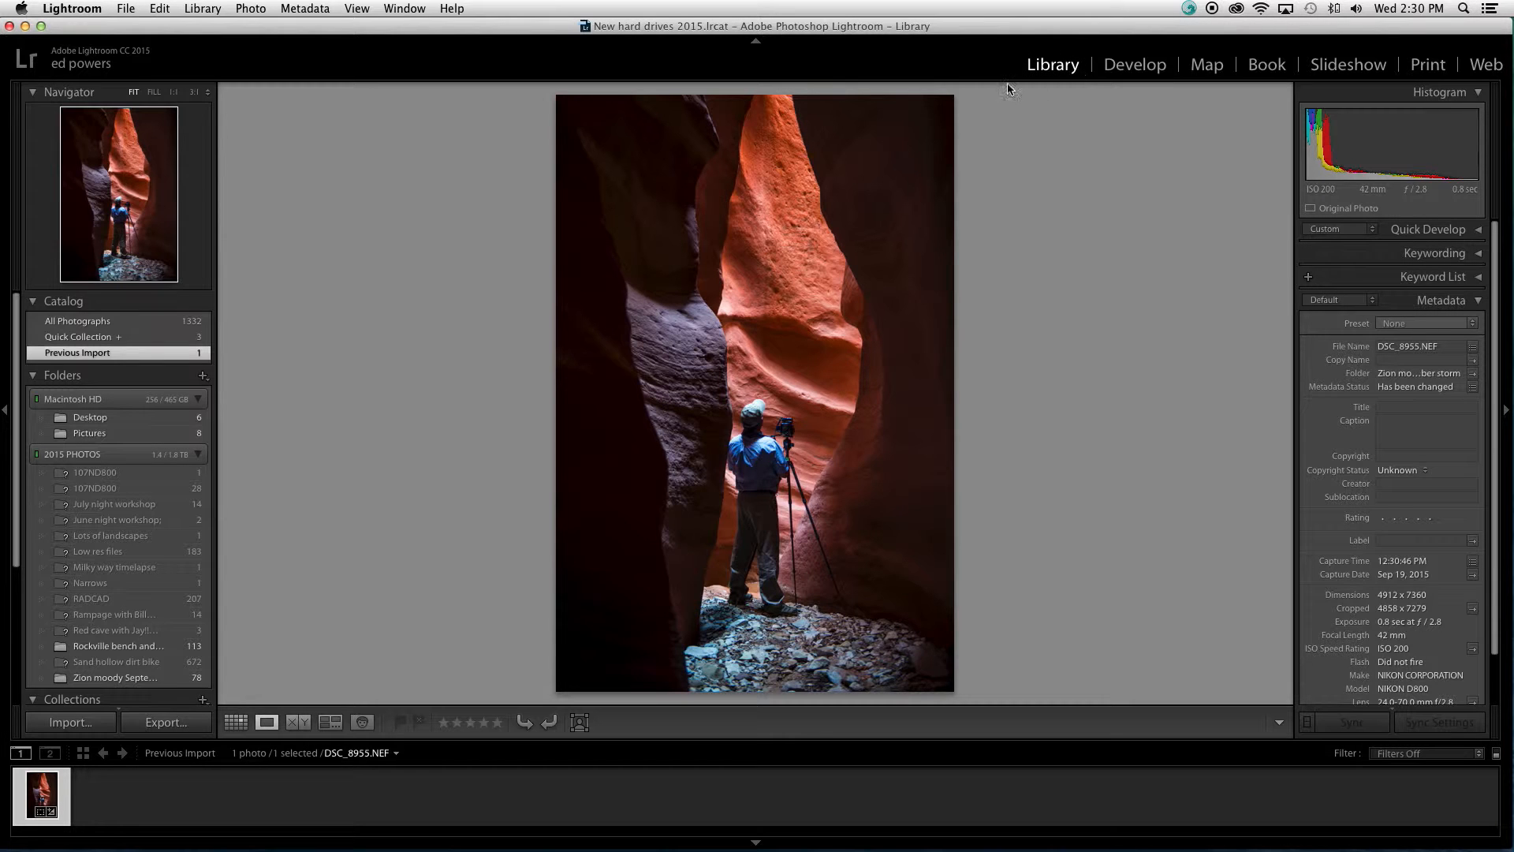
click(124, 10)
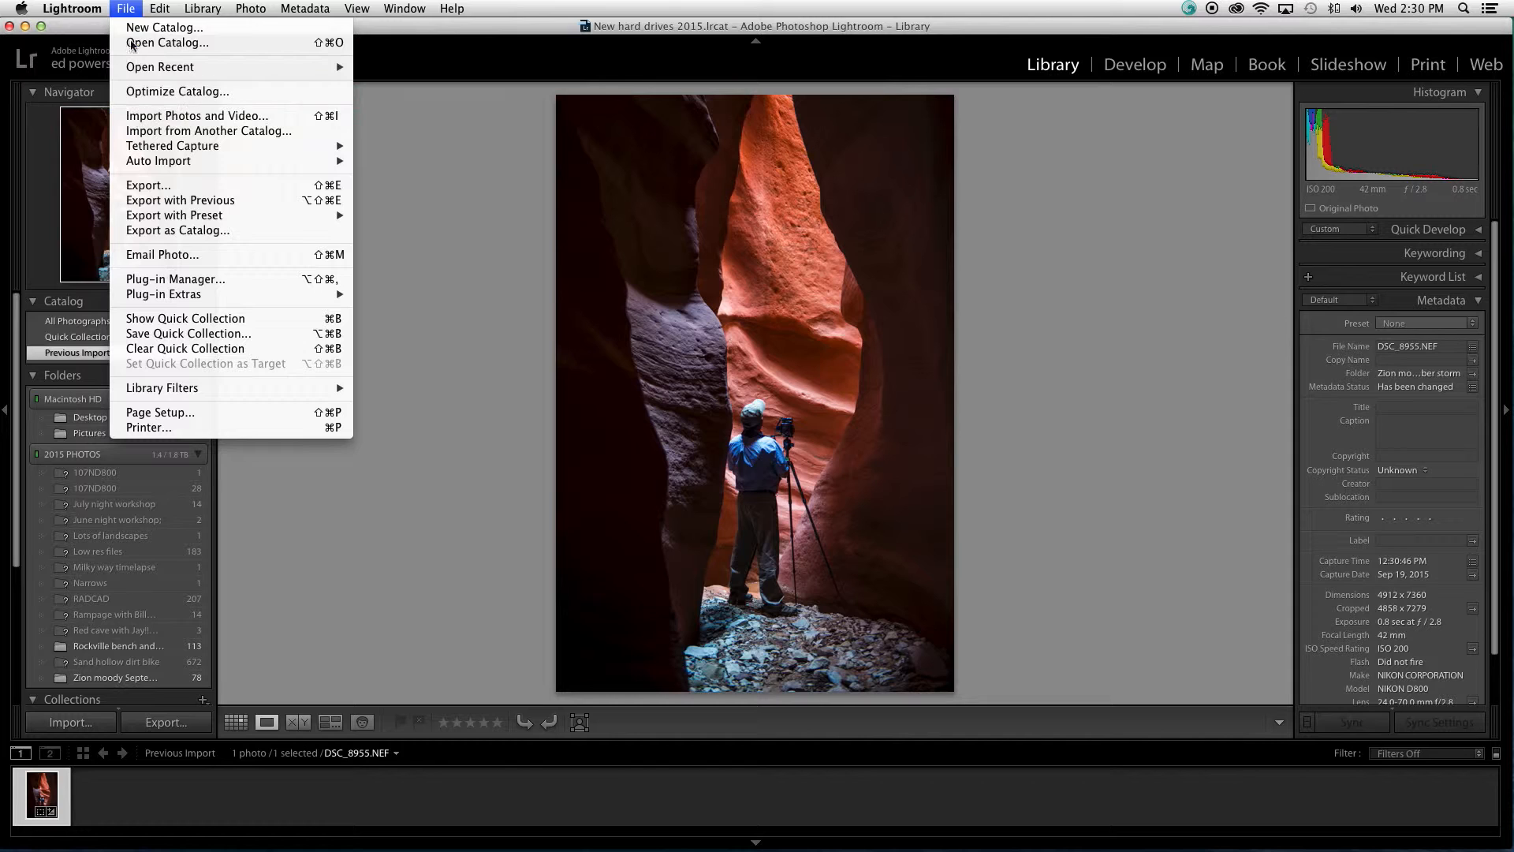
click(156, 118)
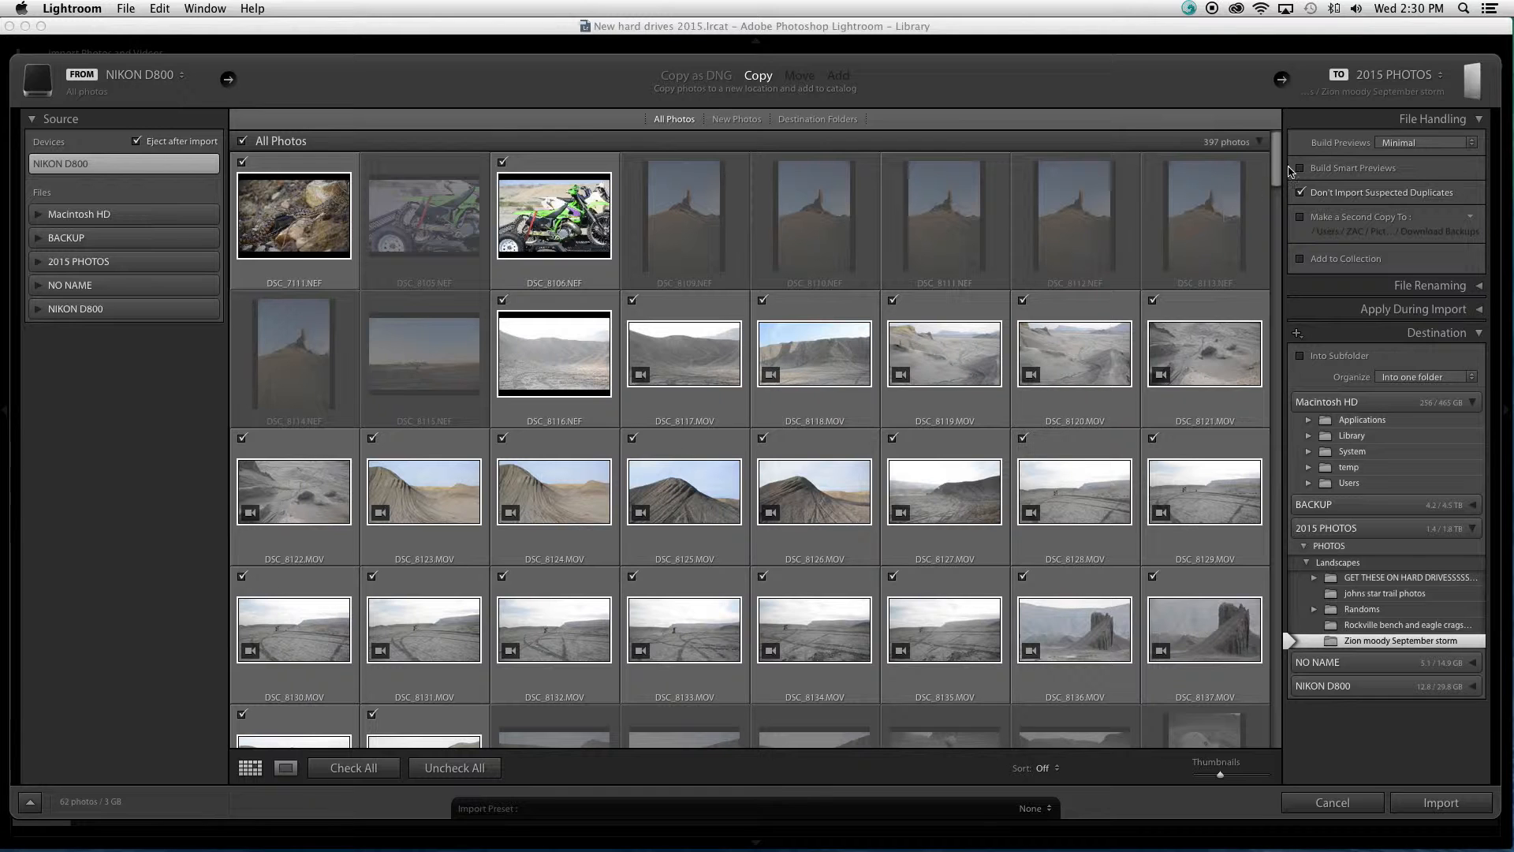
- Uncheck all photos in the import grid and check only DSC_8927.NEF through DSC_8954.NEF
drag(1276, 170, 1260, 720)
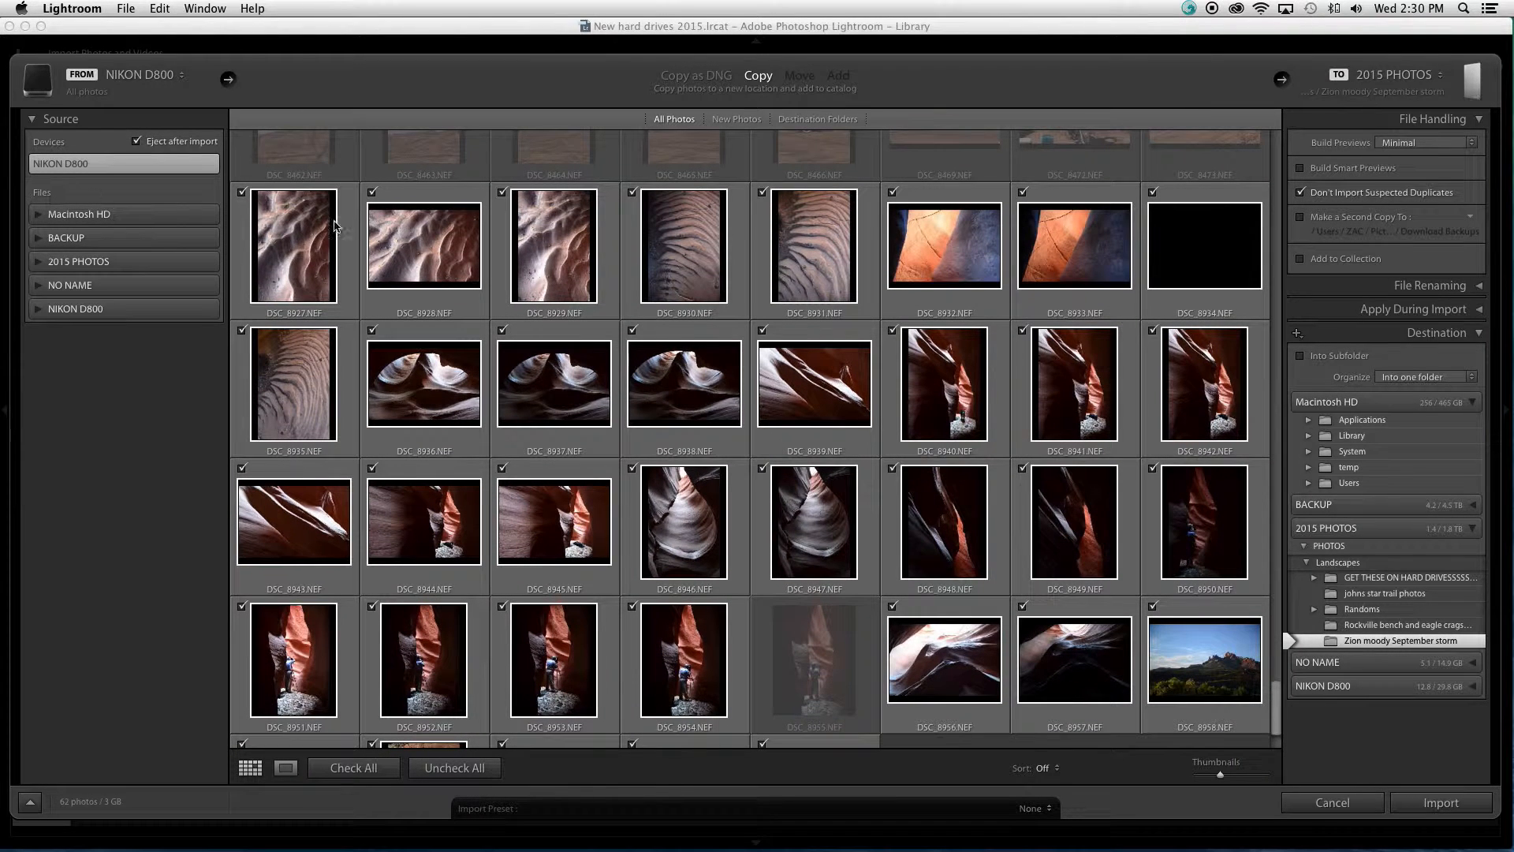
click(301, 251)
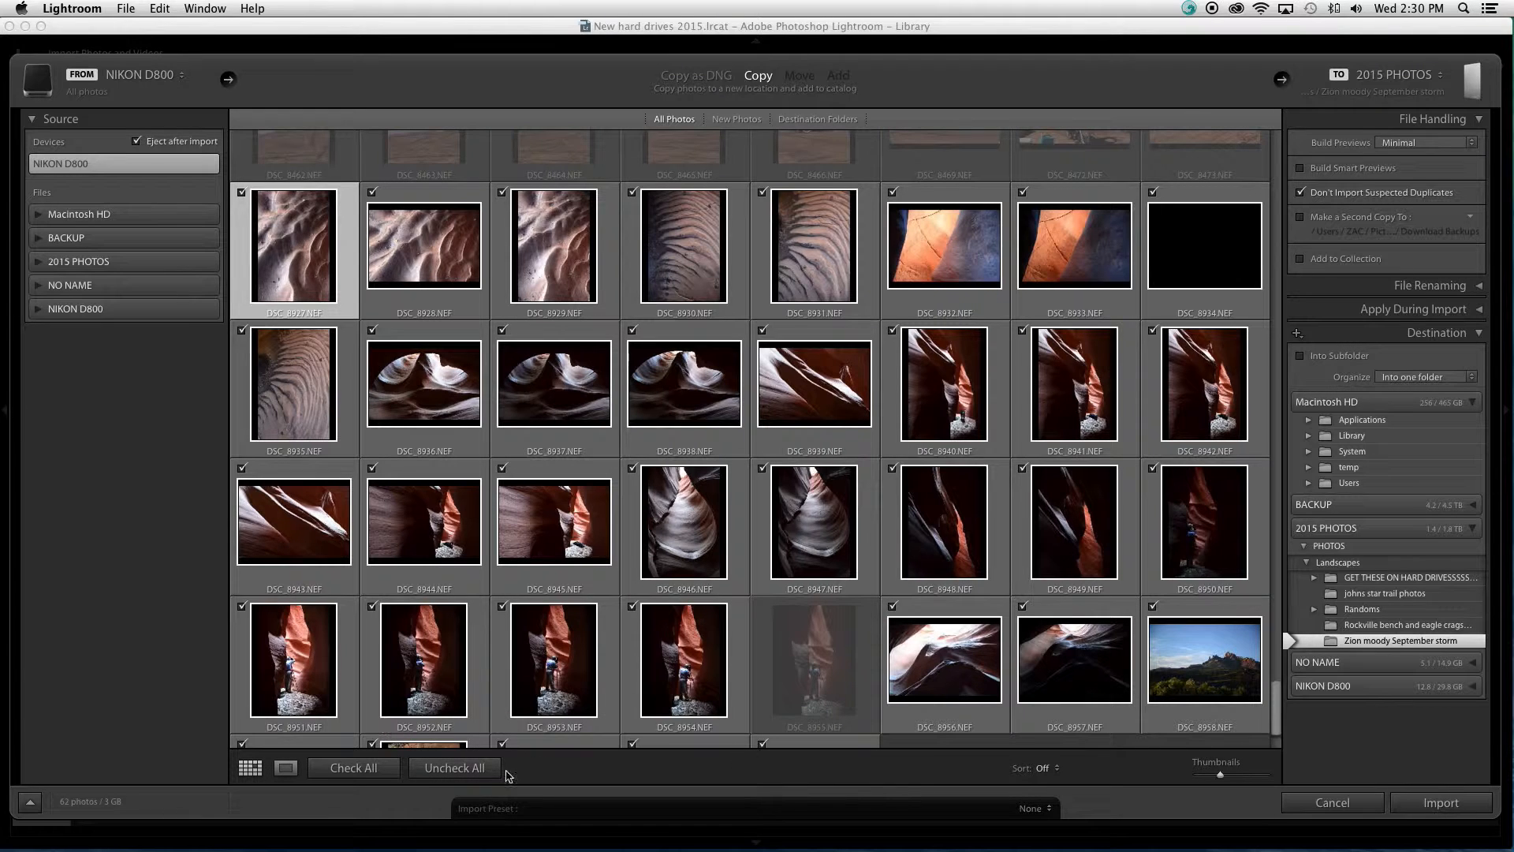
scroll(695, 414, down, 3)
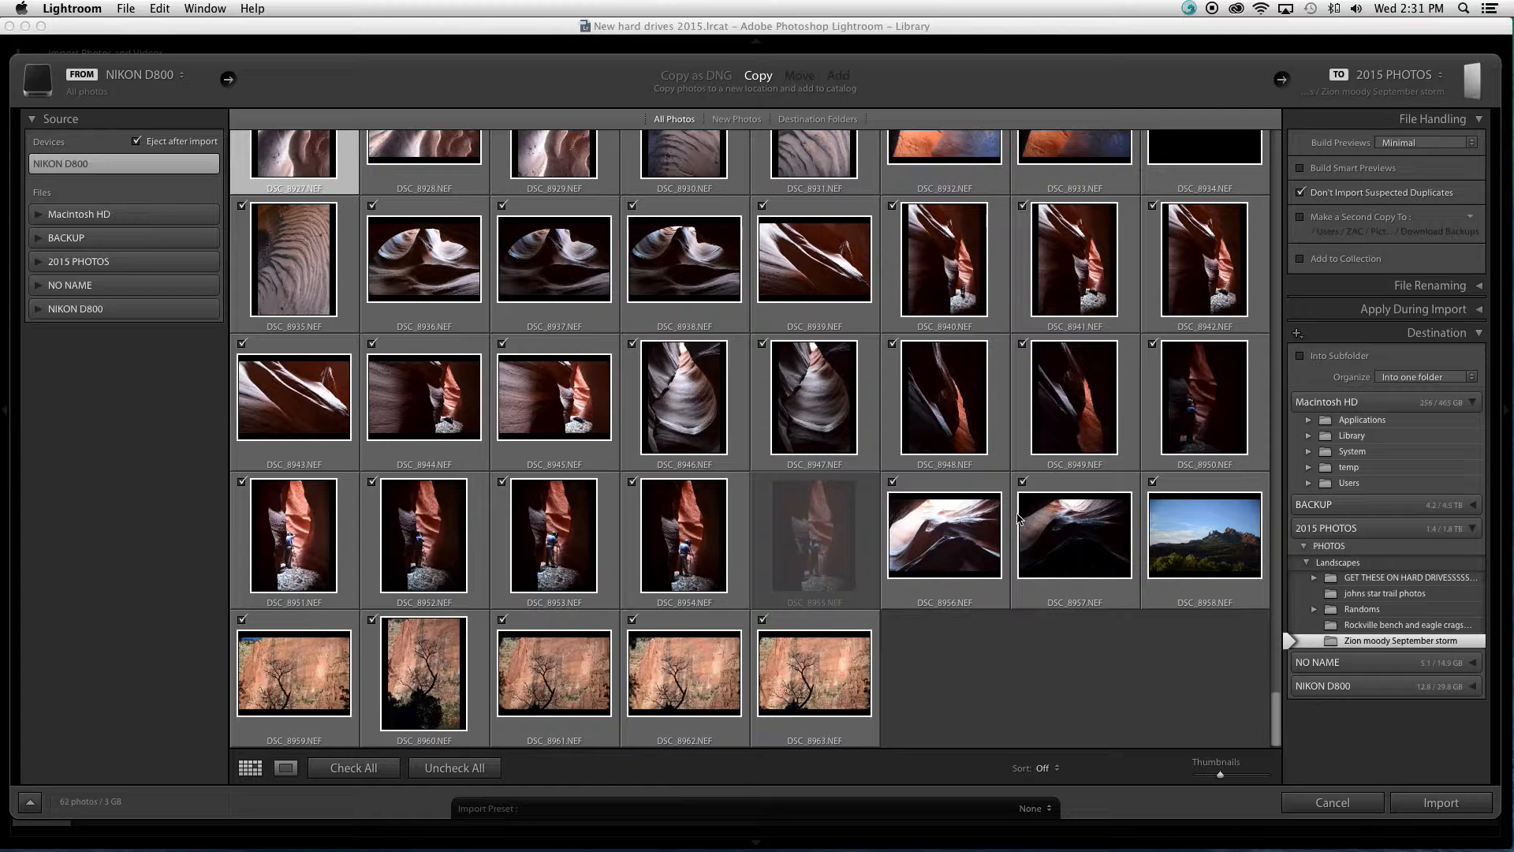
click(456, 767)
scroll(505, 473, up, 2)
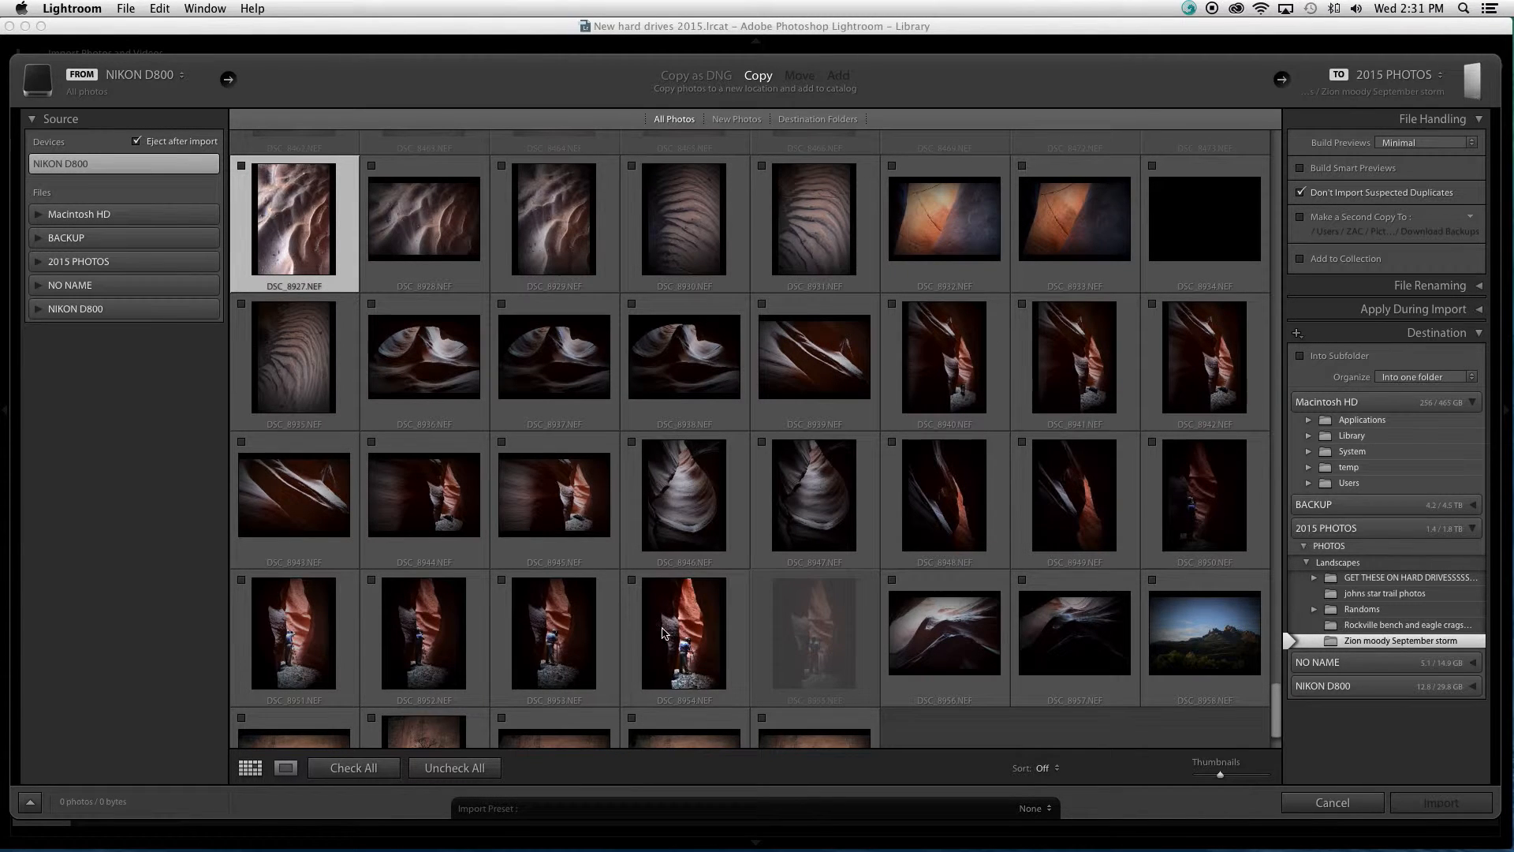
key(super+a)
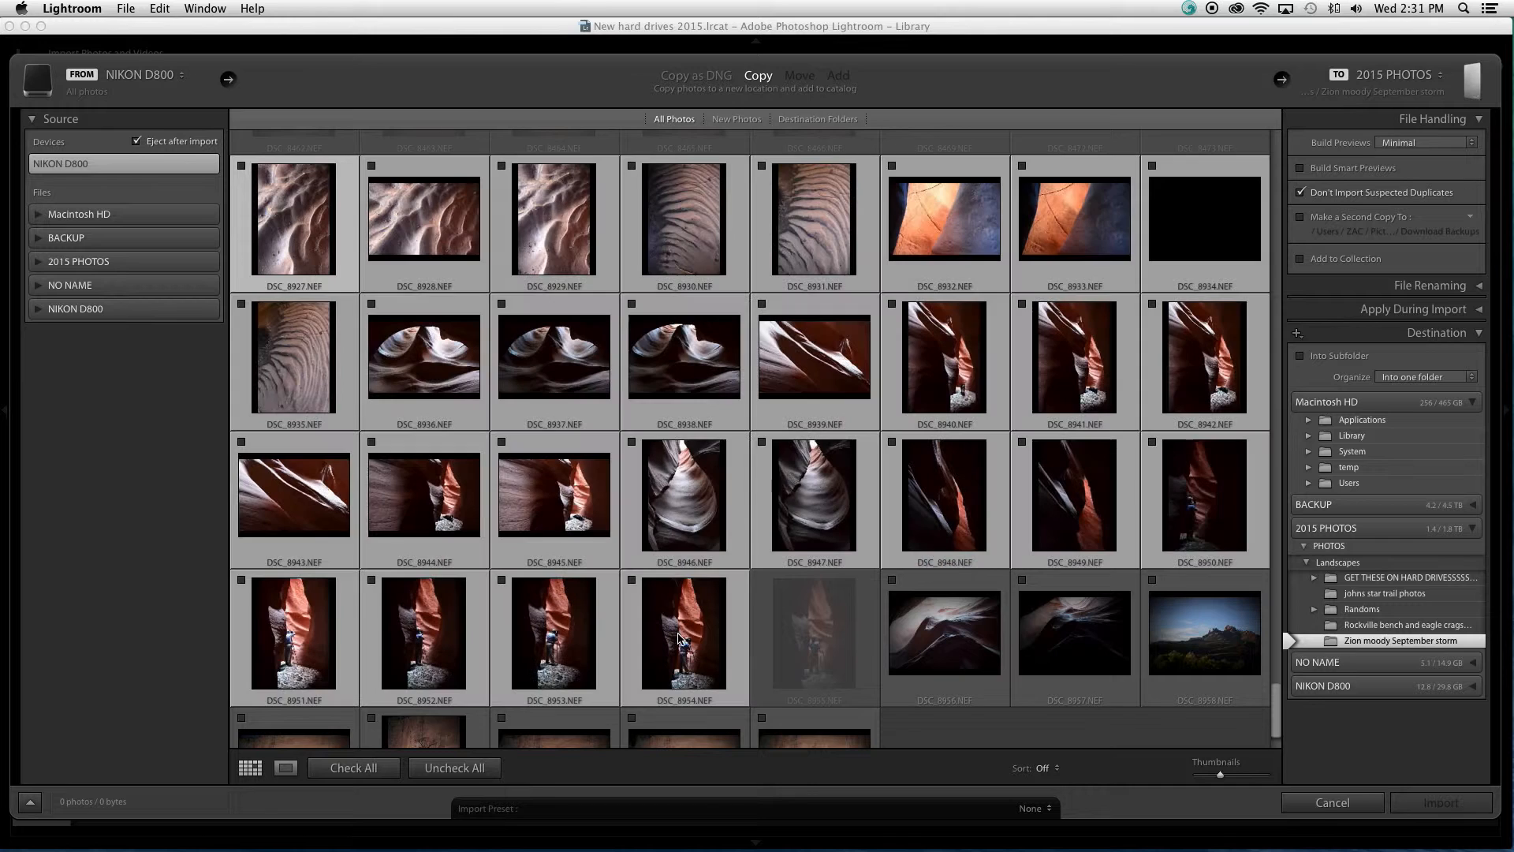
click(631, 581)
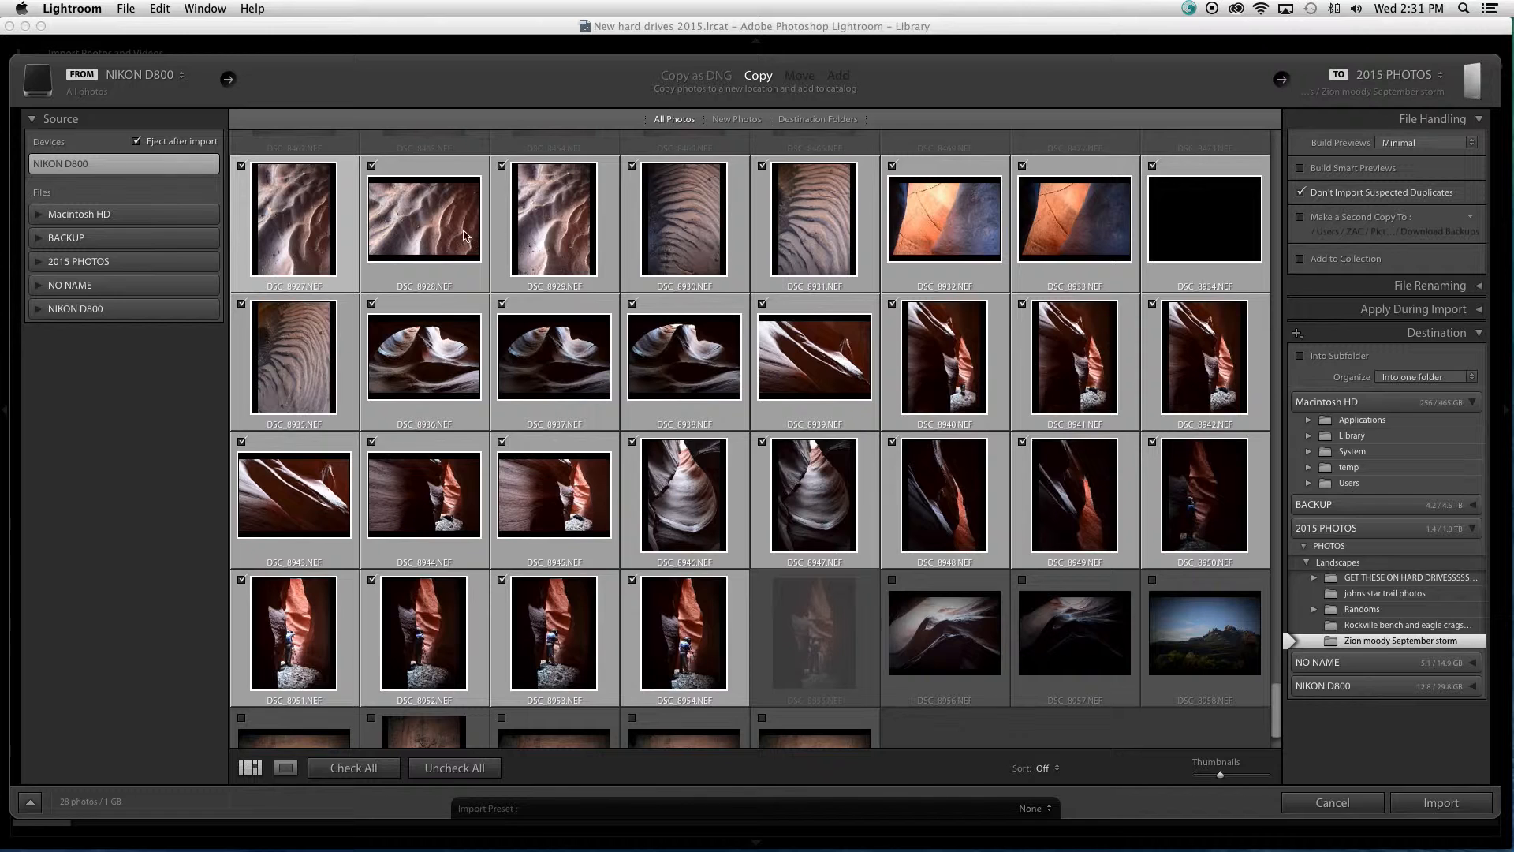
- Enable making a second copy of the imported photos, keeping the Download Backups folder as its location
mouse_move(536, 255)
click(1300, 217)
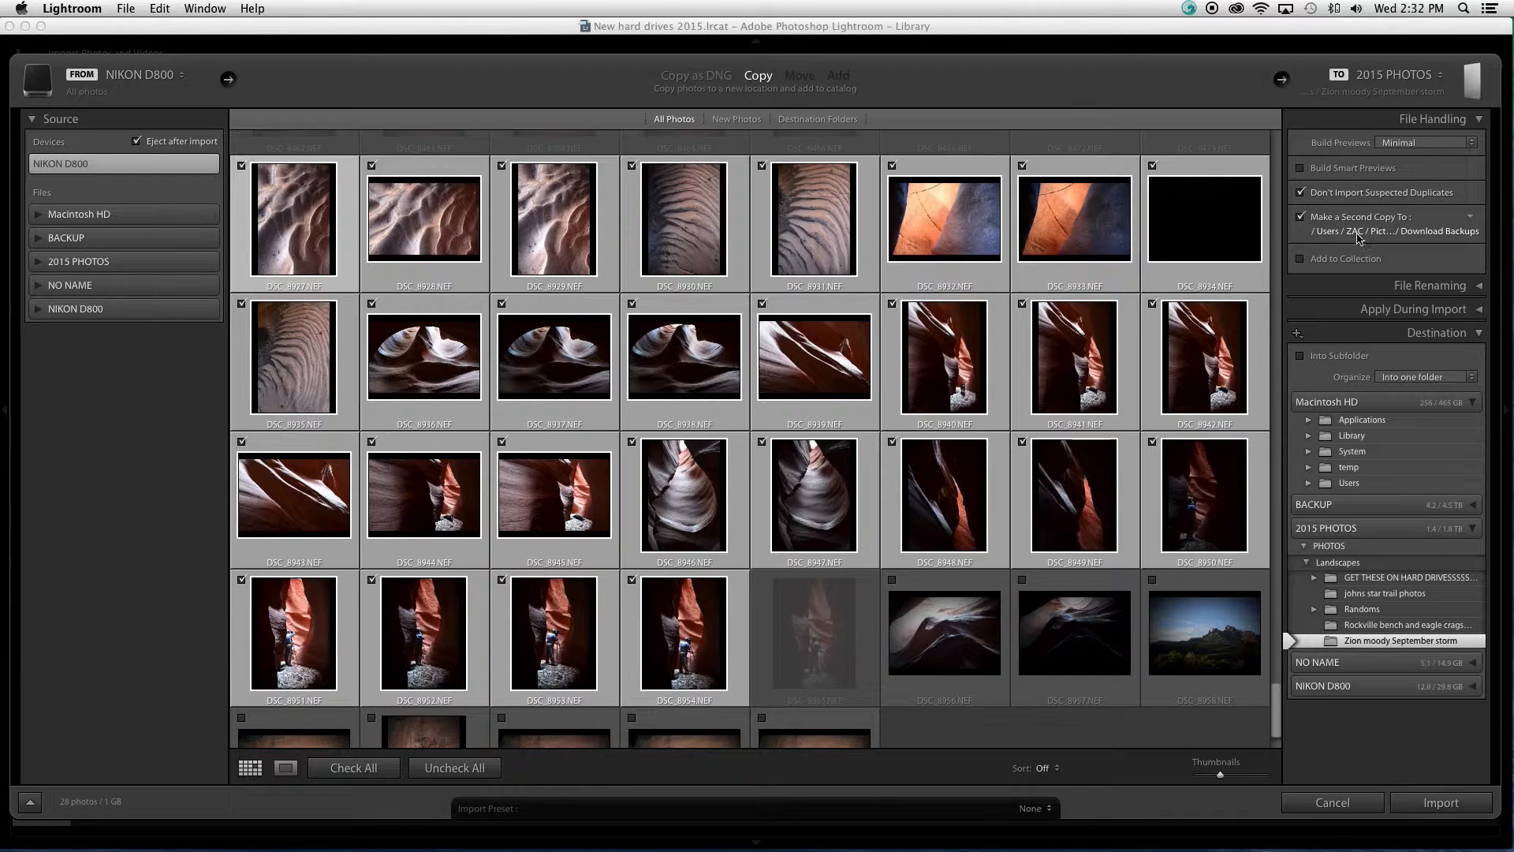
click(1374, 232)
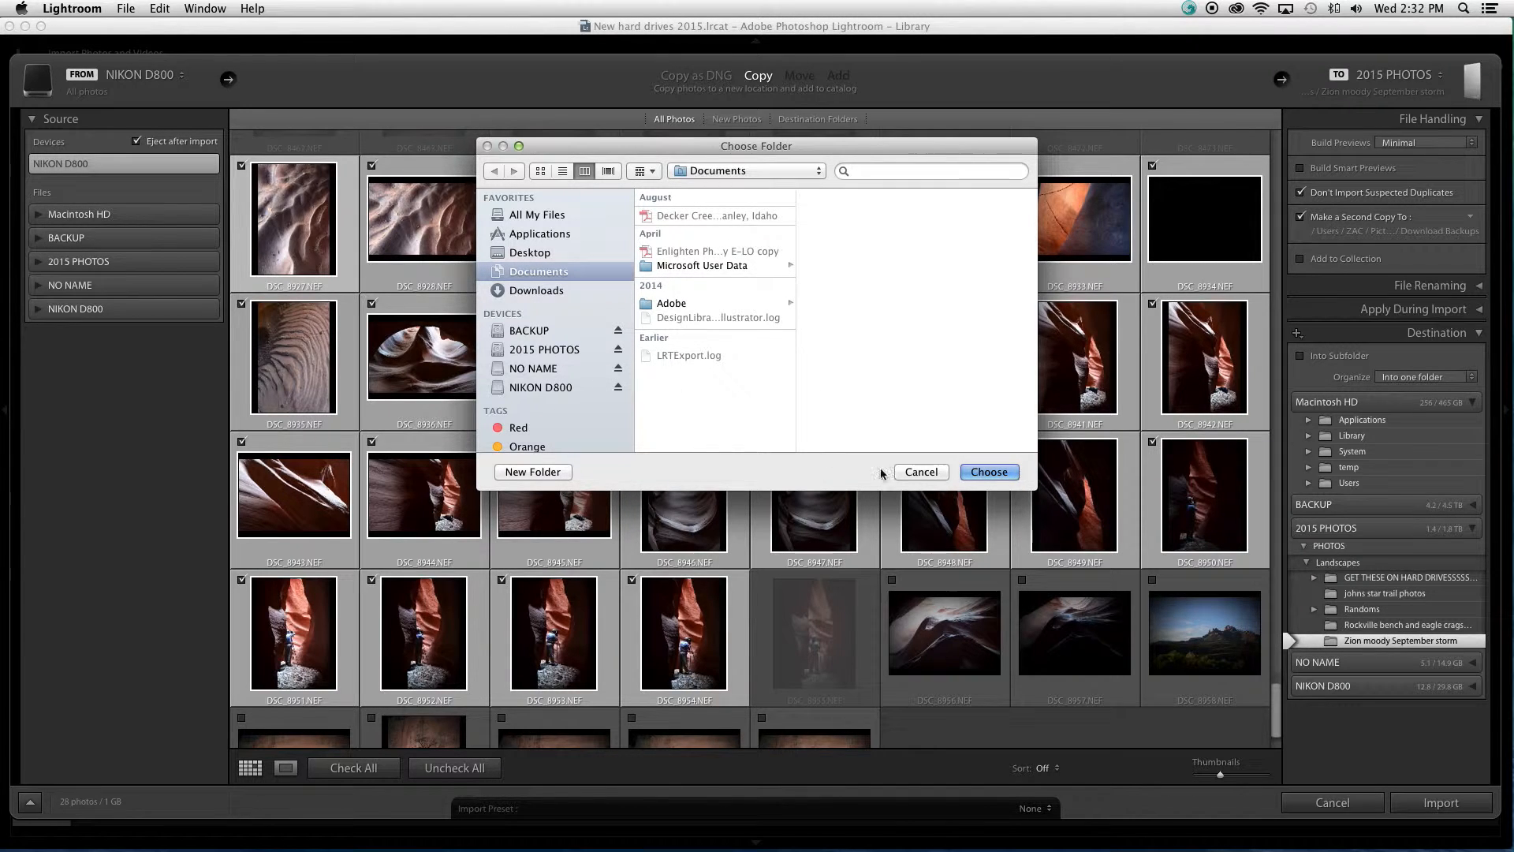
click(919, 472)
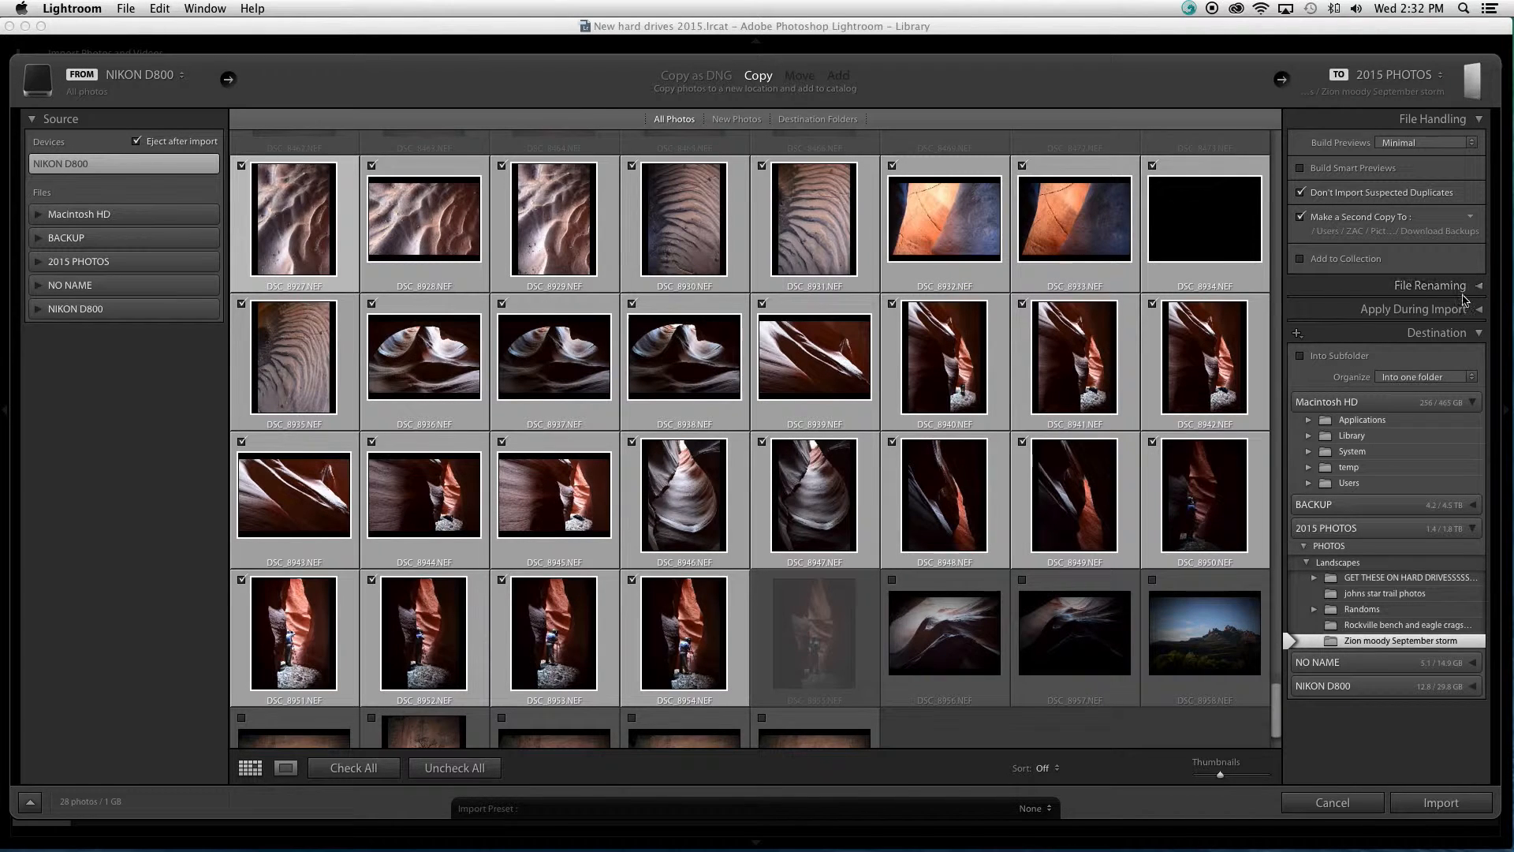
click(1479, 119)
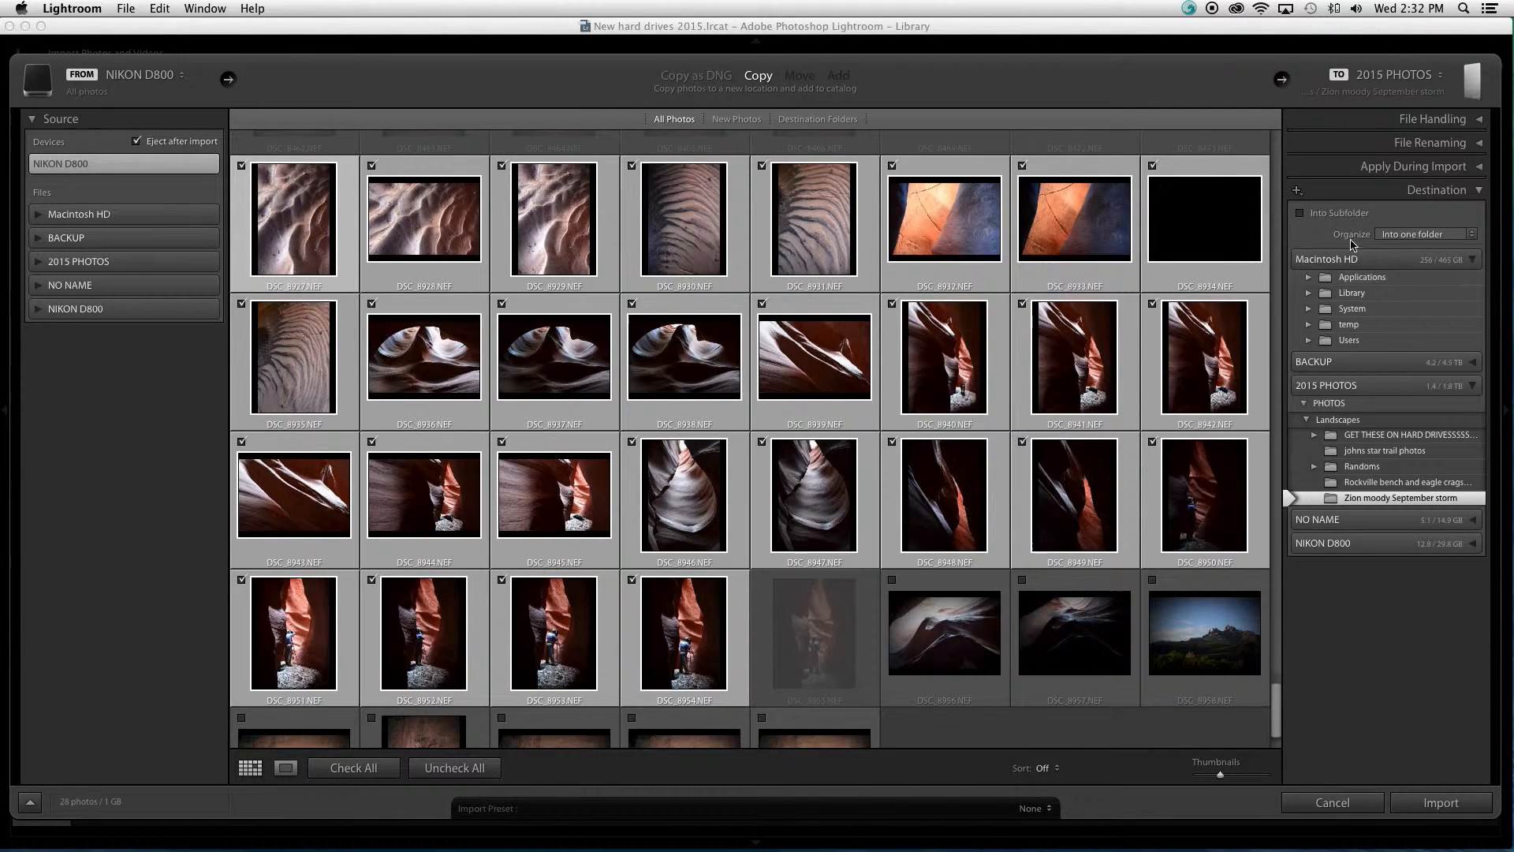
- Set the import destination to the Landscapes folder under PHOTOS on the 2015 PHOTOS drive
click(1333, 421)
click(1307, 421)
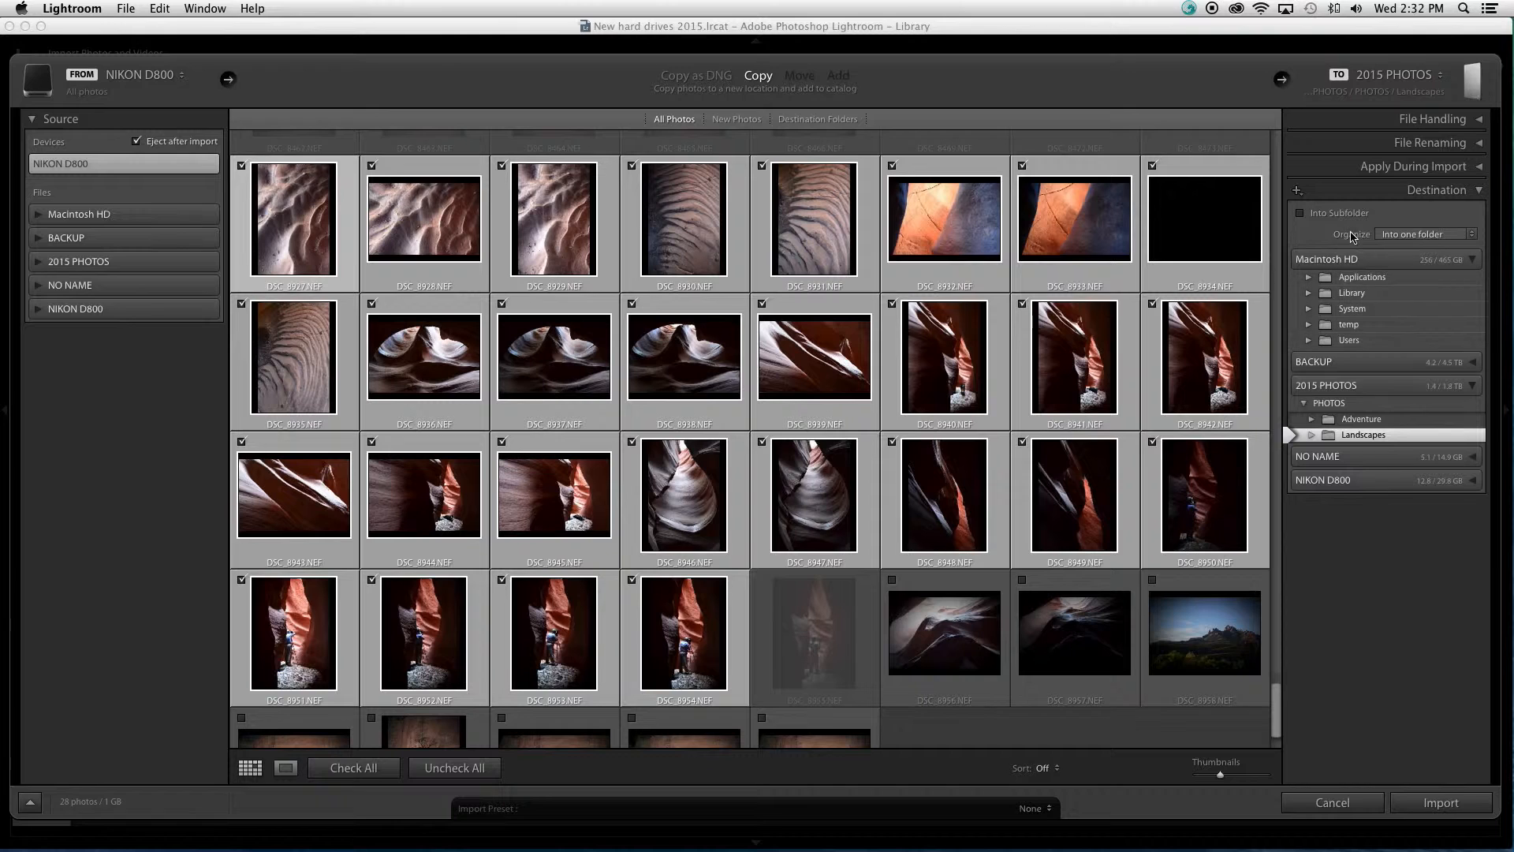
click(1460, 192)
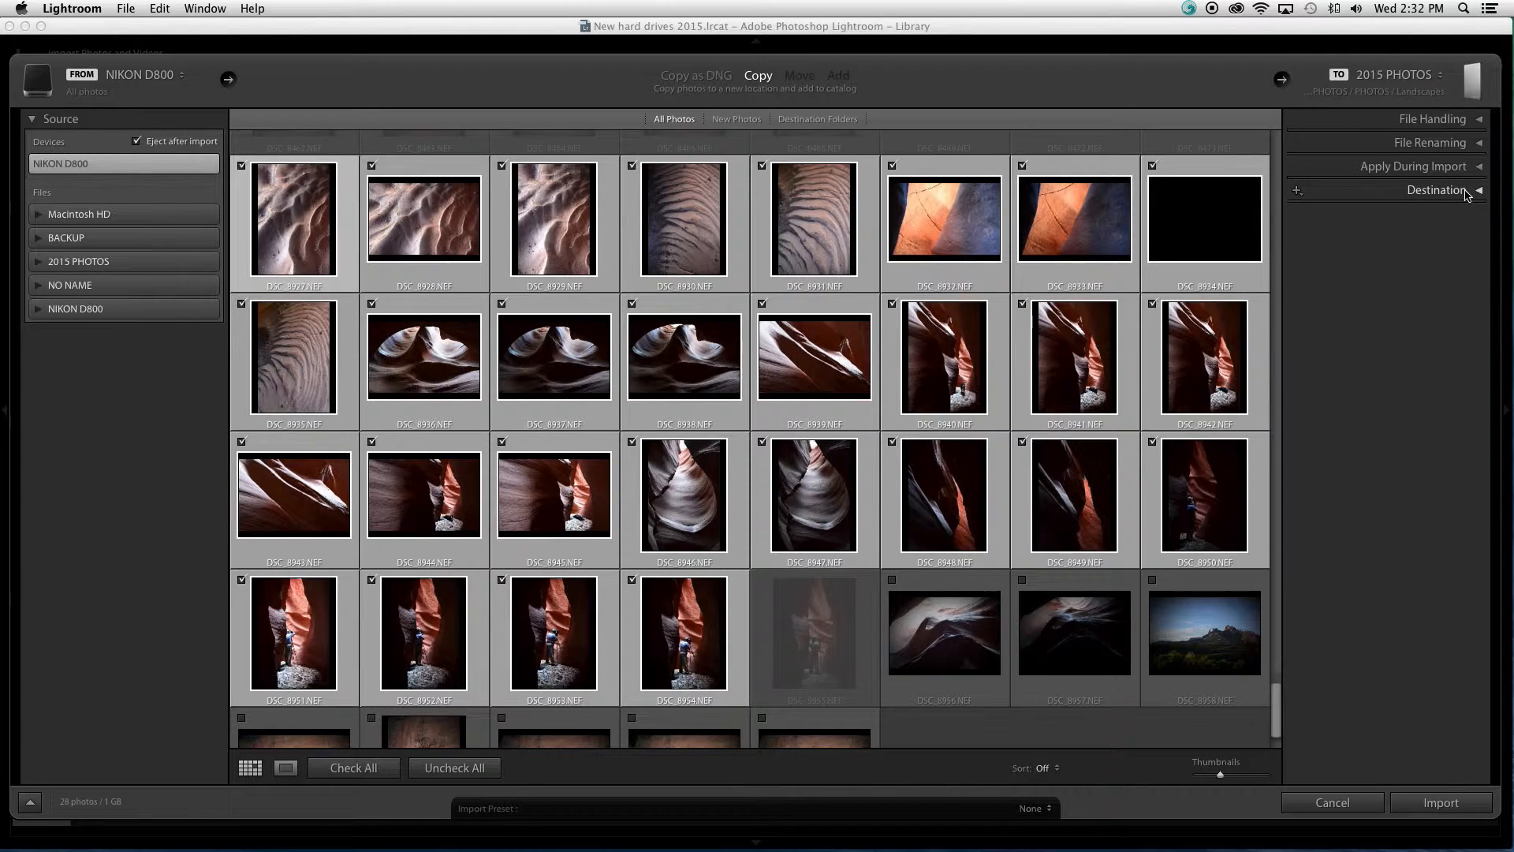
click(1465, 193)
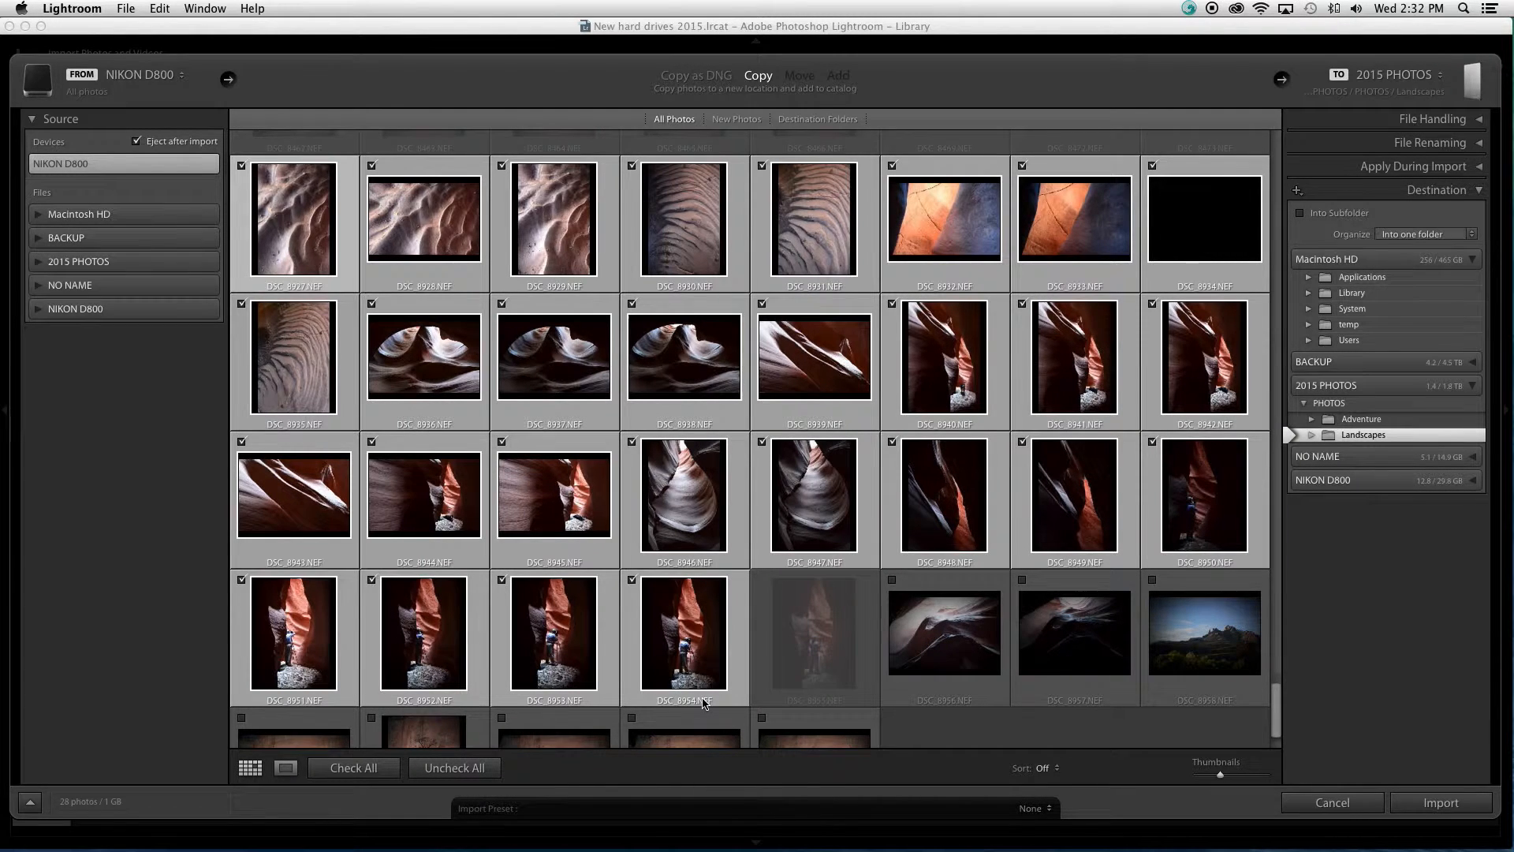
- Create a destination folder inside Landscapes named "Secret slot canyon with" plus the companion's first name, and choose it for the import
mouse_move(704, 703)
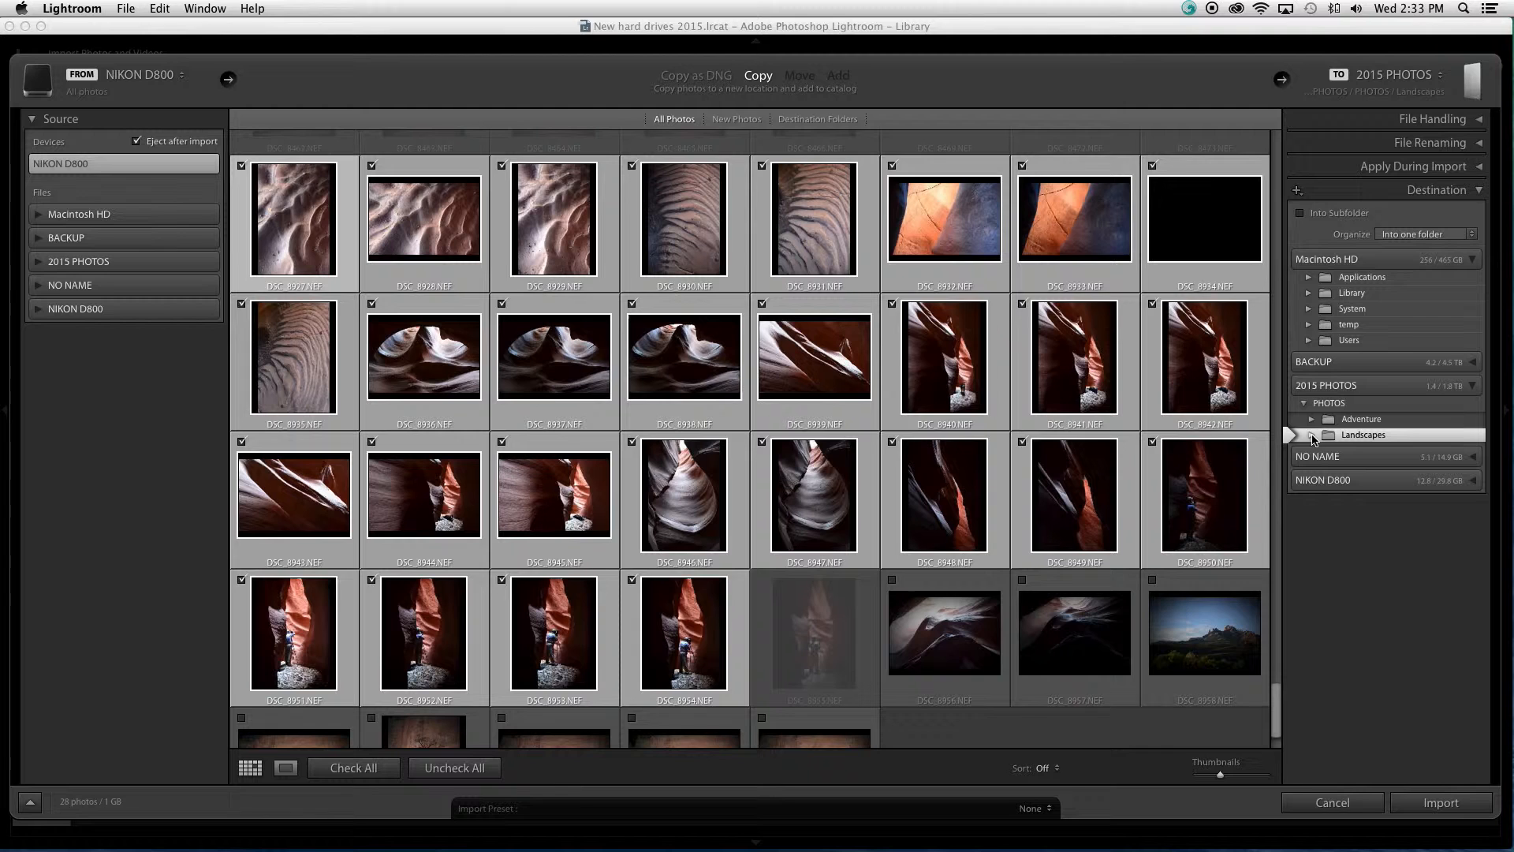
right_click(1359, 439)
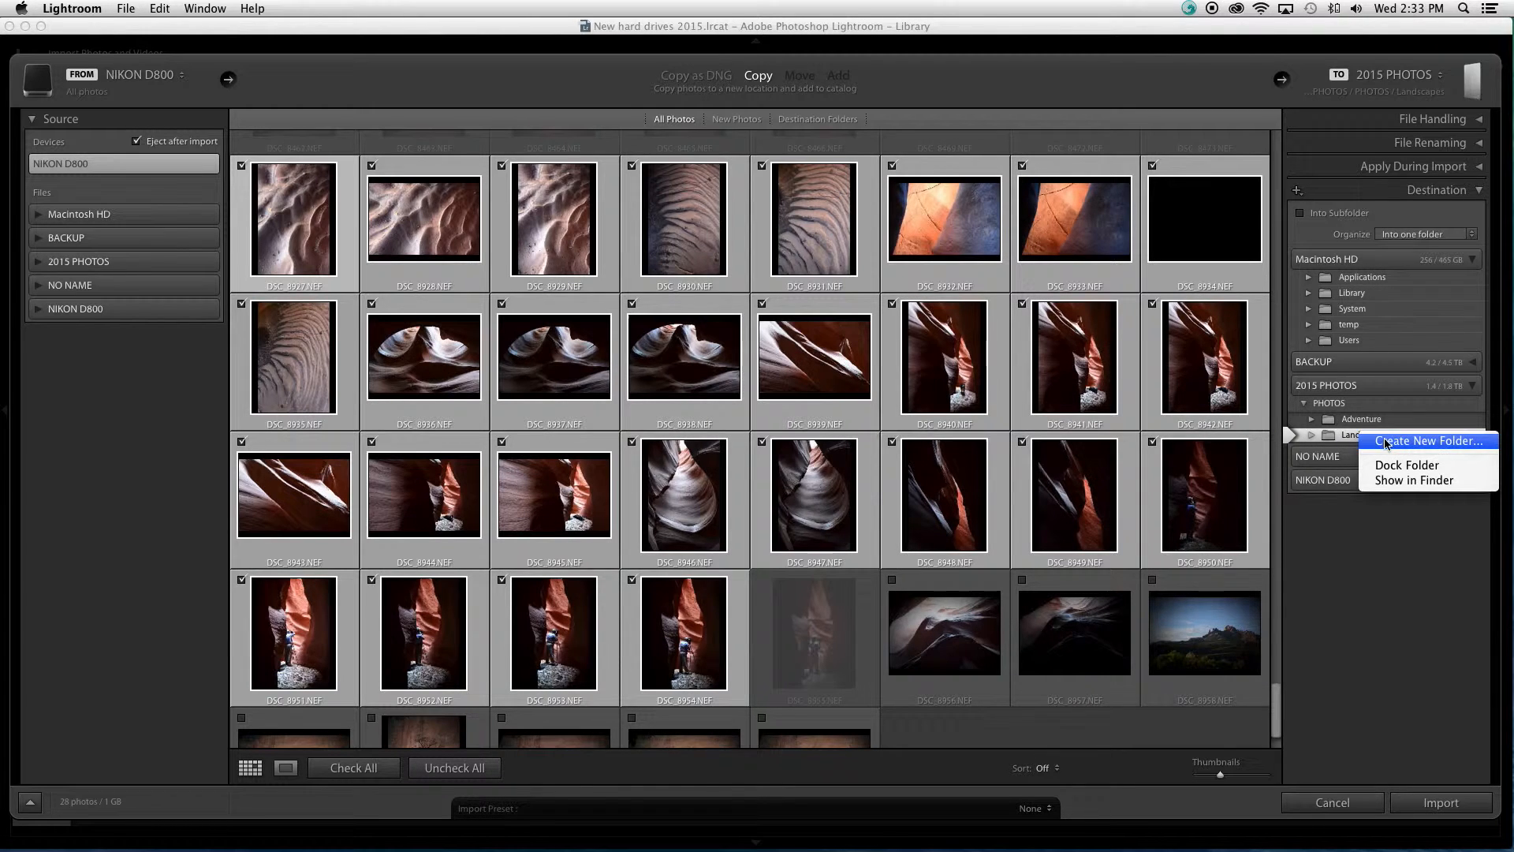
click(1387, 441)
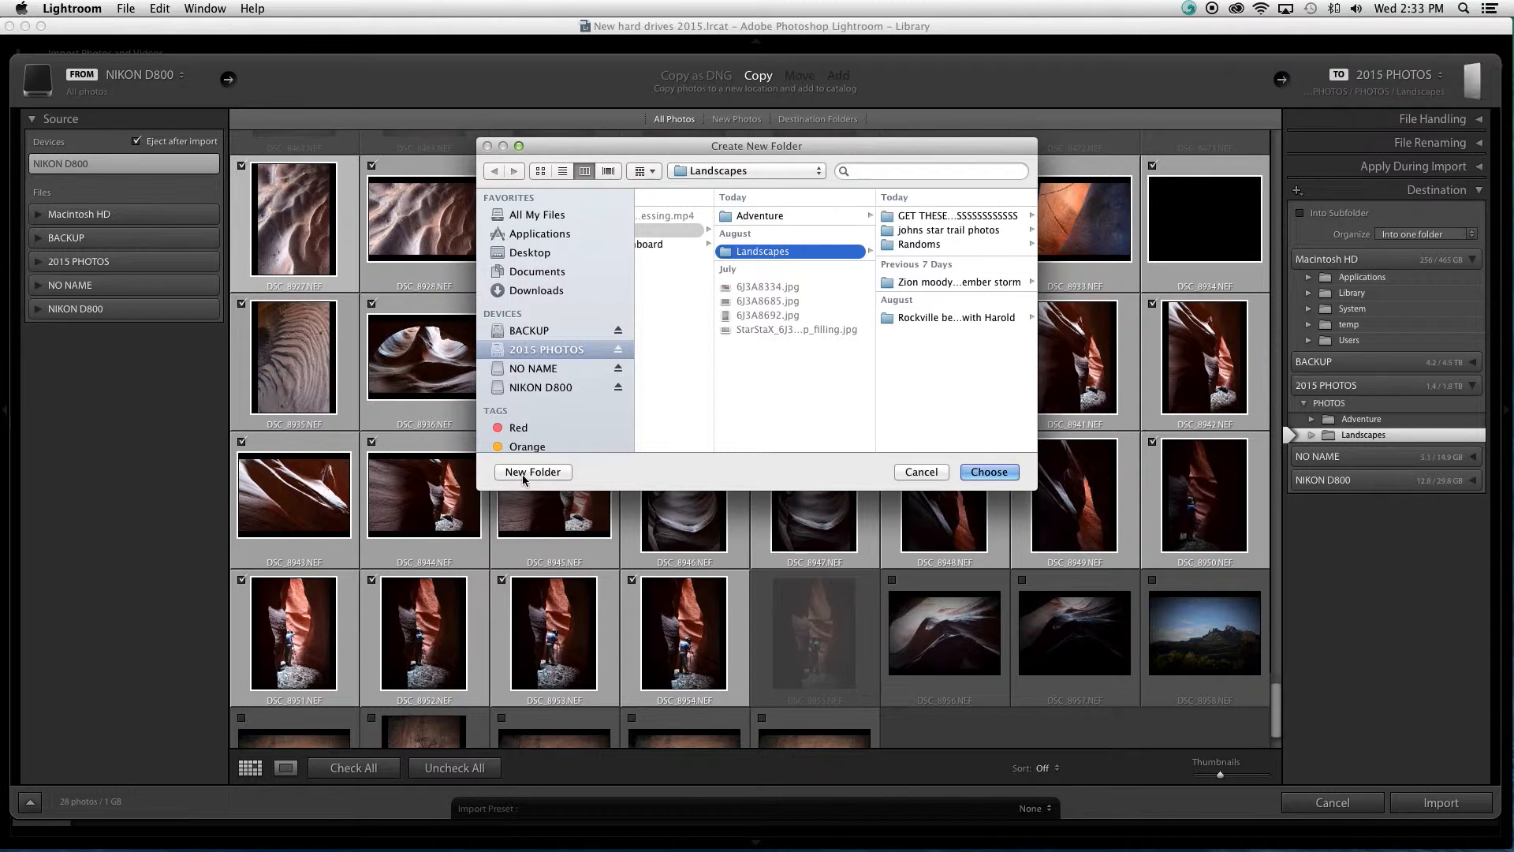
click(532, 472)
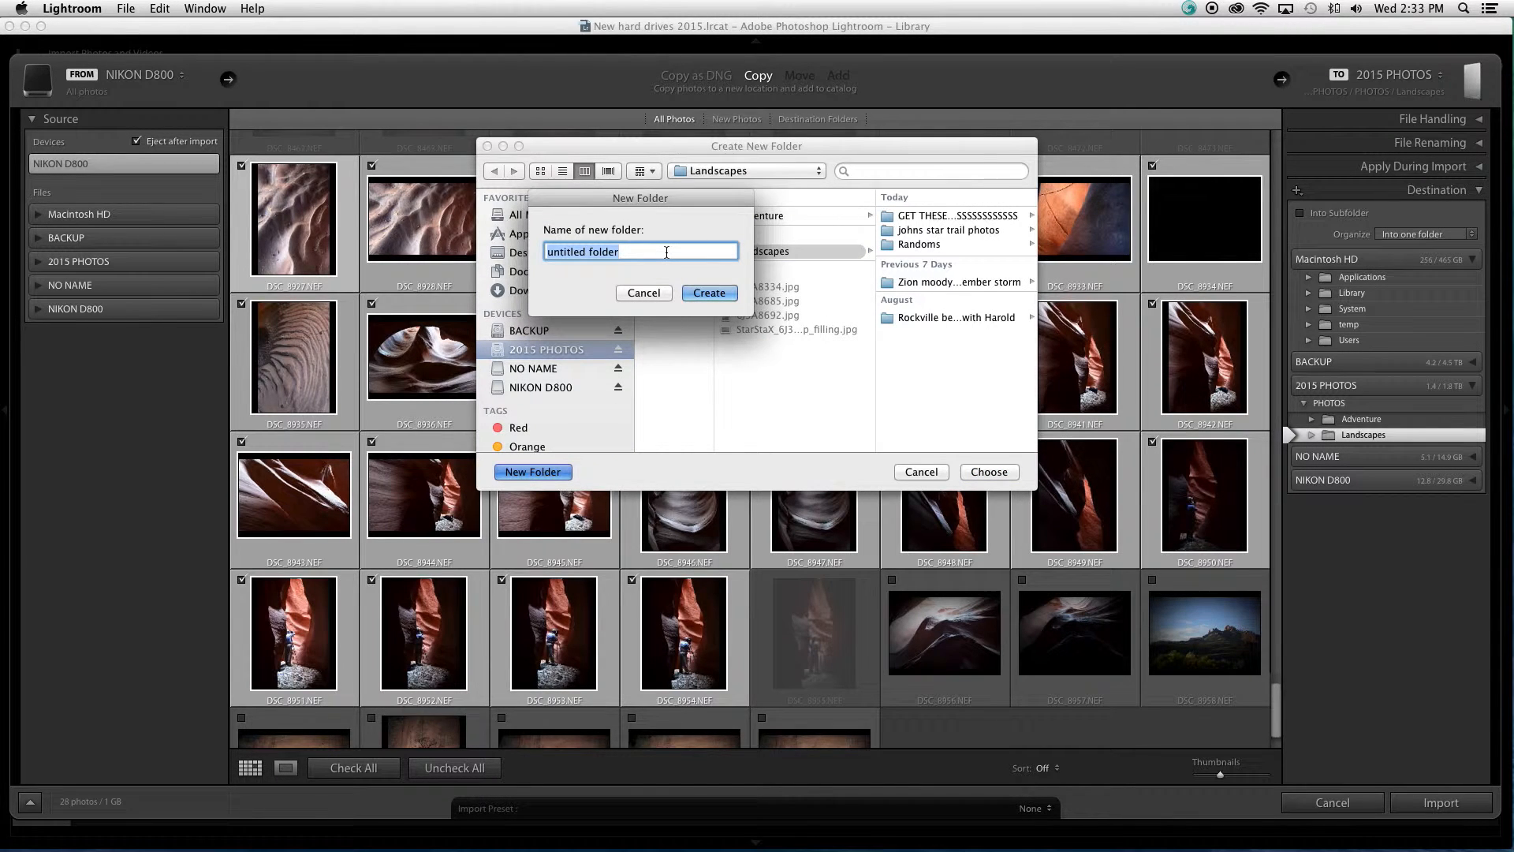
text(Secret slot canyon with Roger)
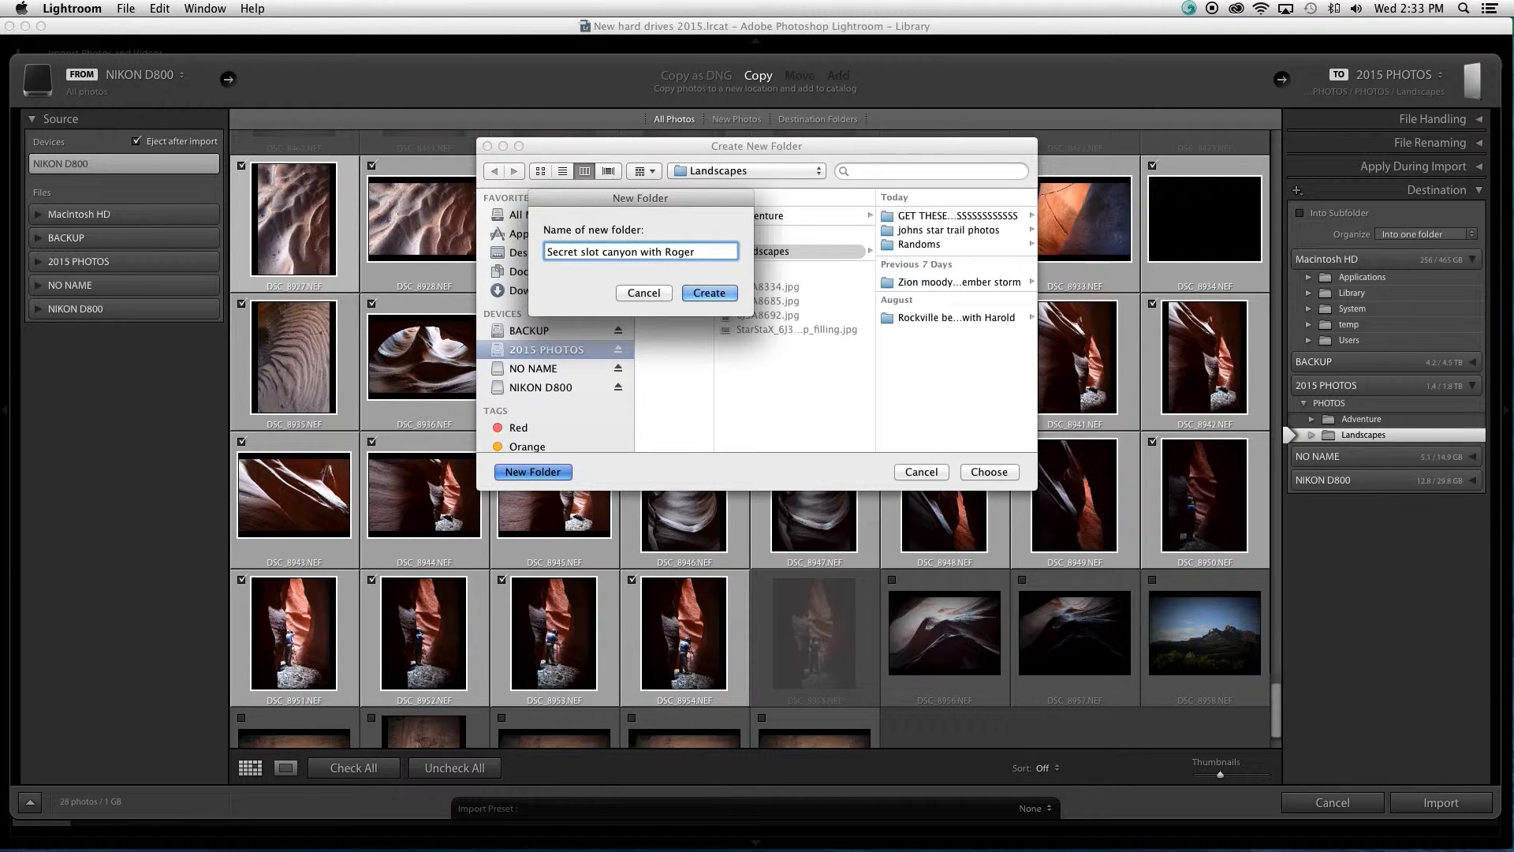
click(709, 292)
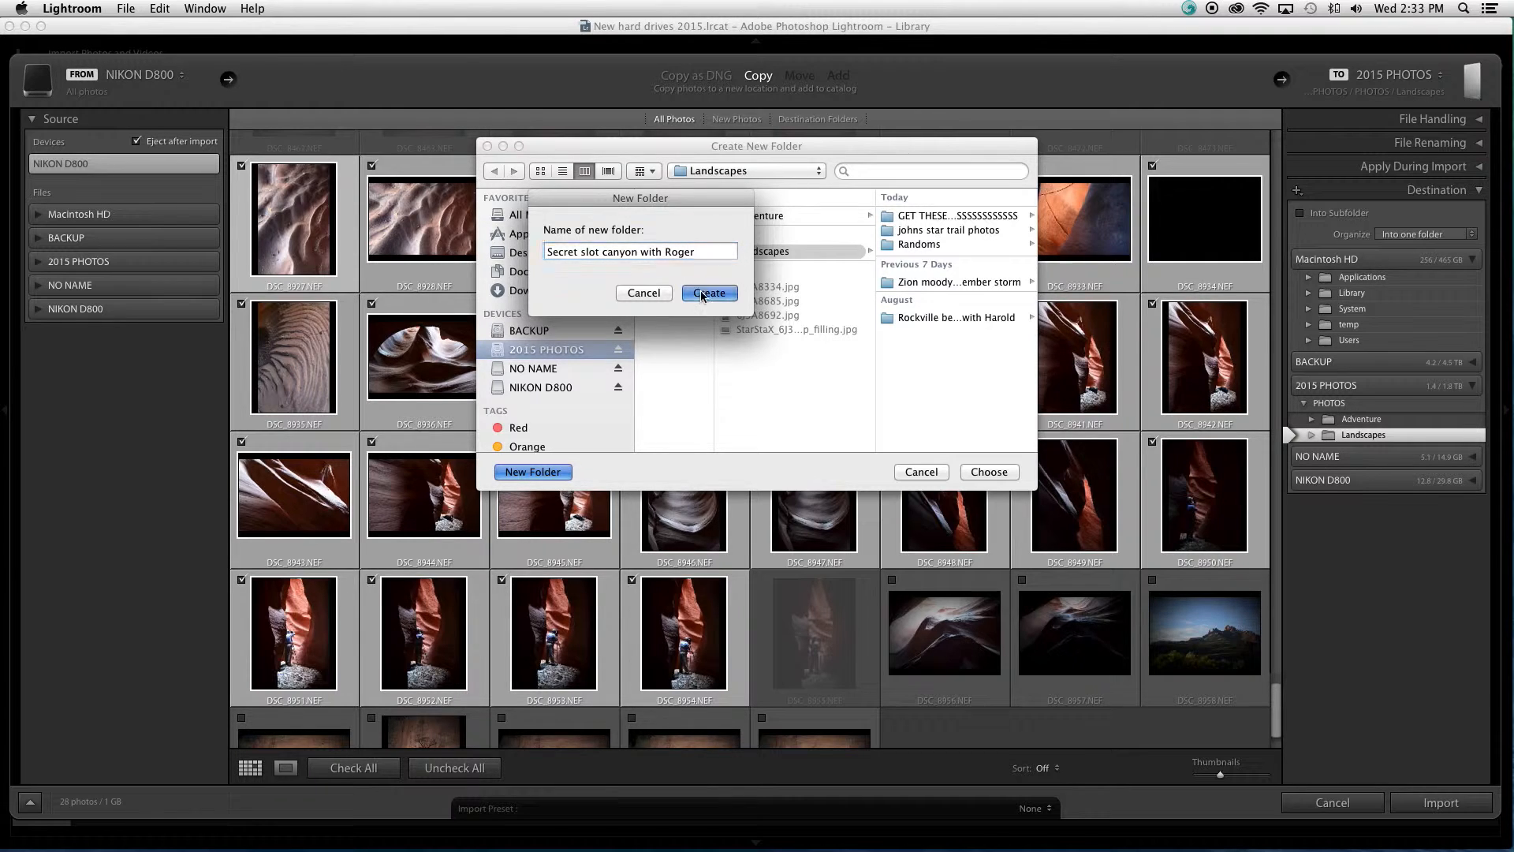
click(975, 472)
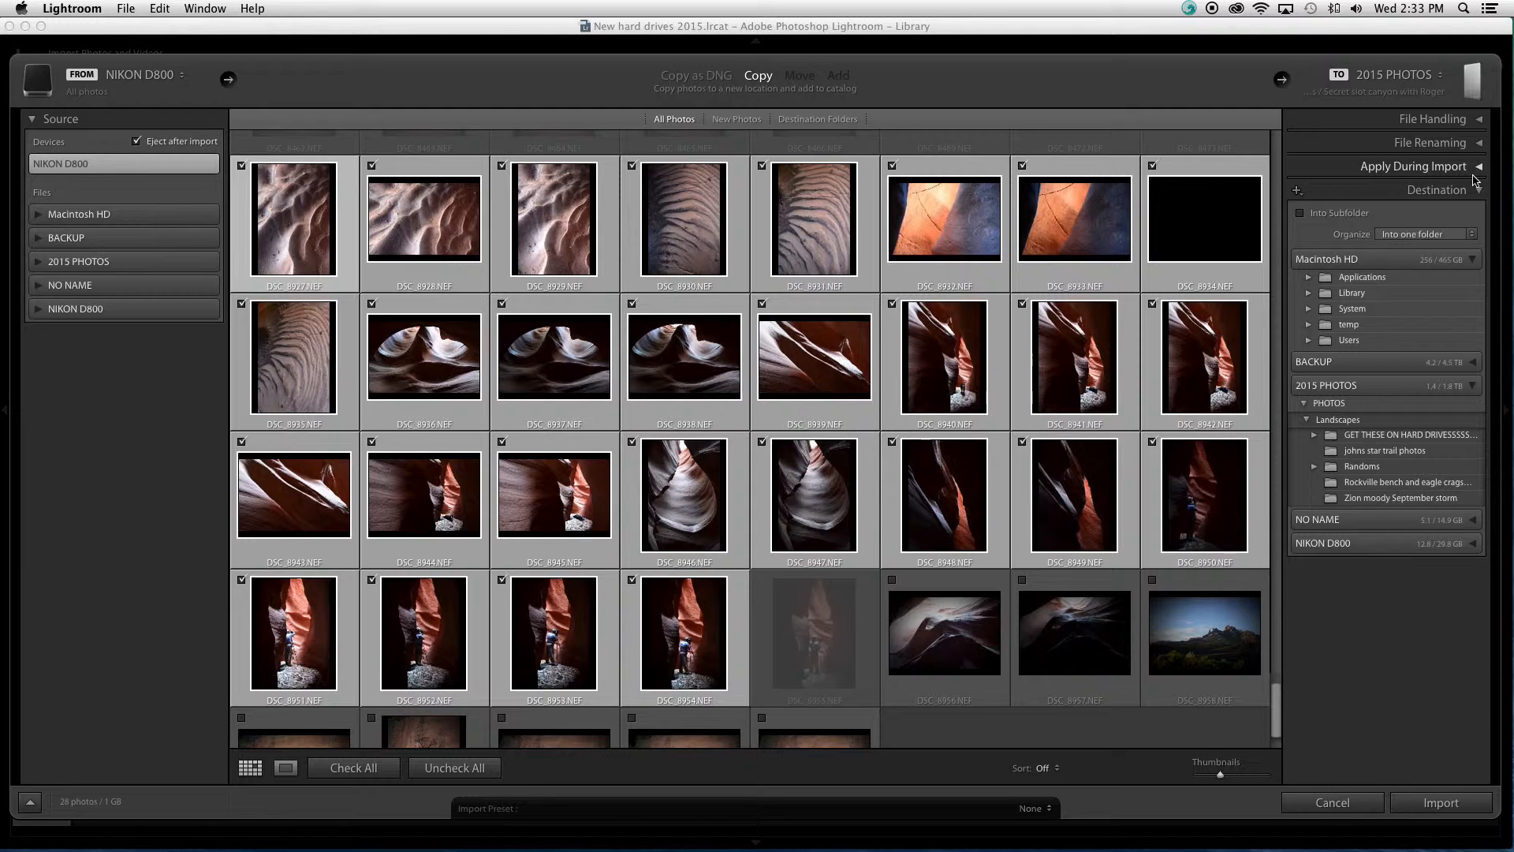
- Apply the keywords "zion, landscape, slot canyon" to the checked photos and start the import
click(1447, 169)
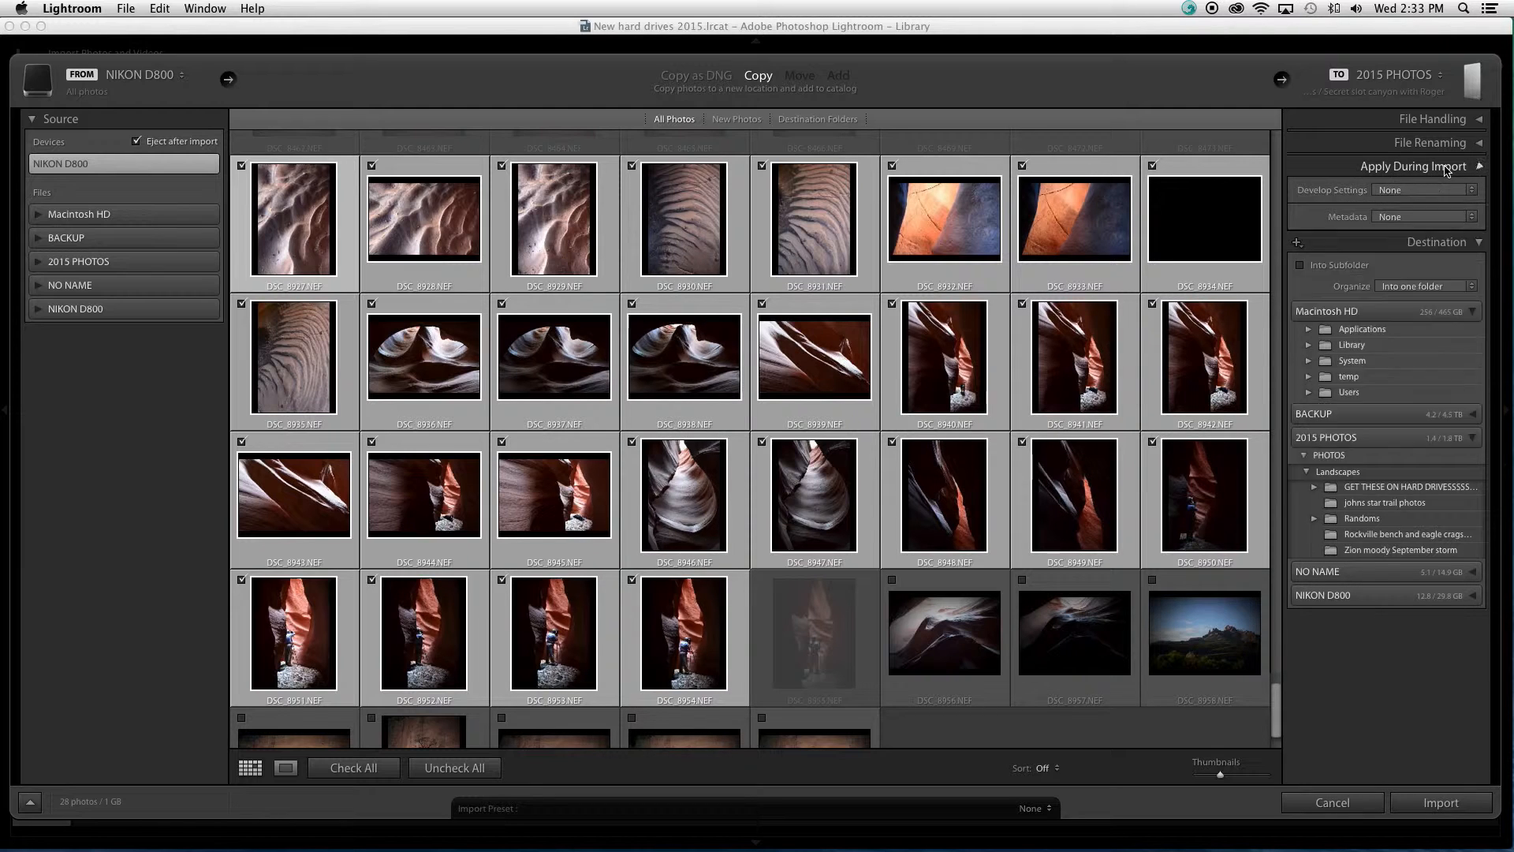
click(1377, 275)
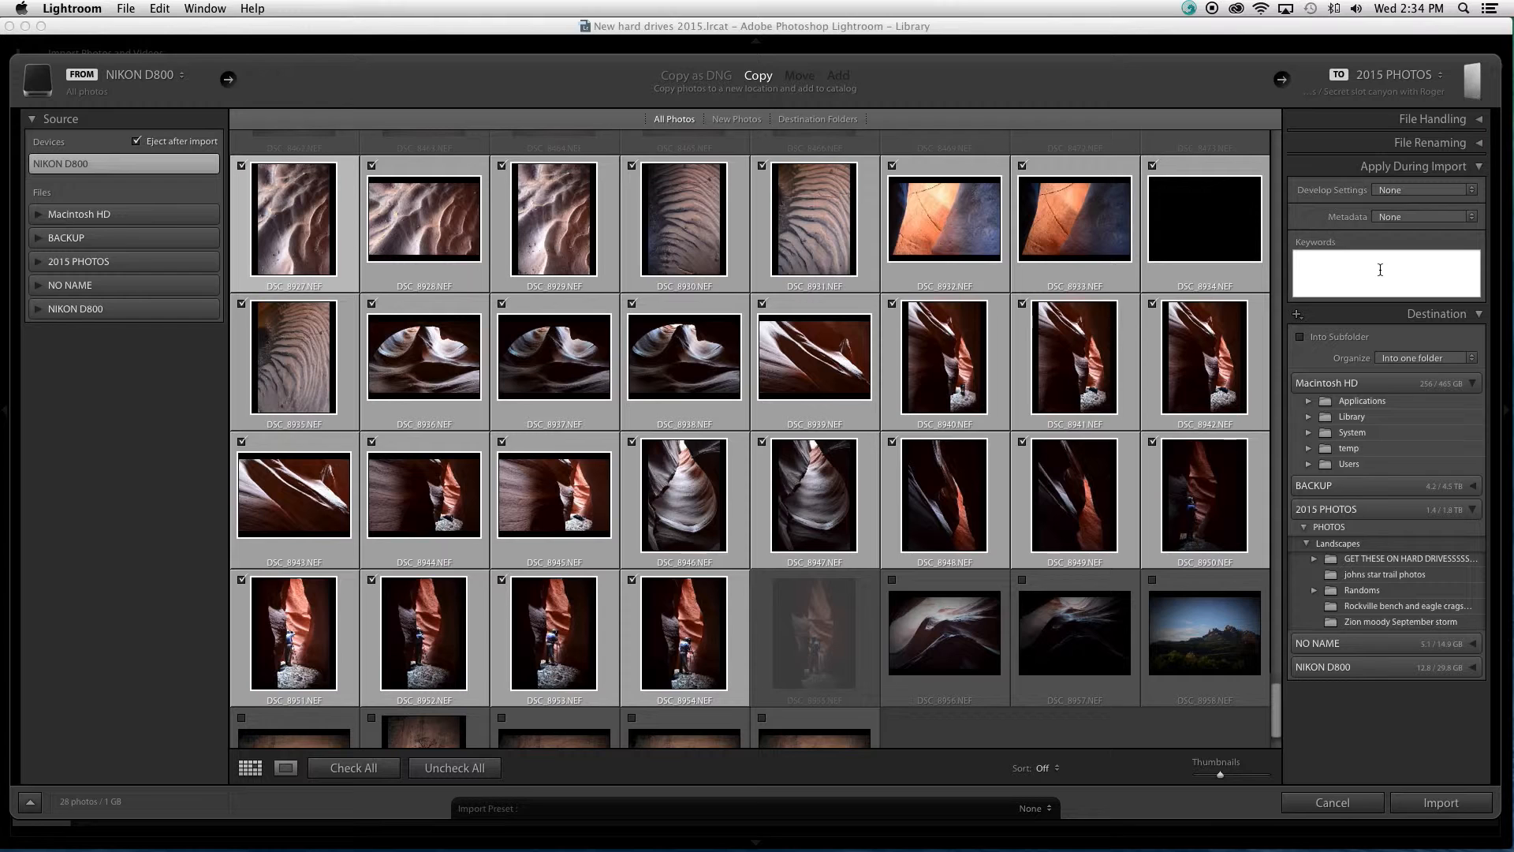
text(ion, l)
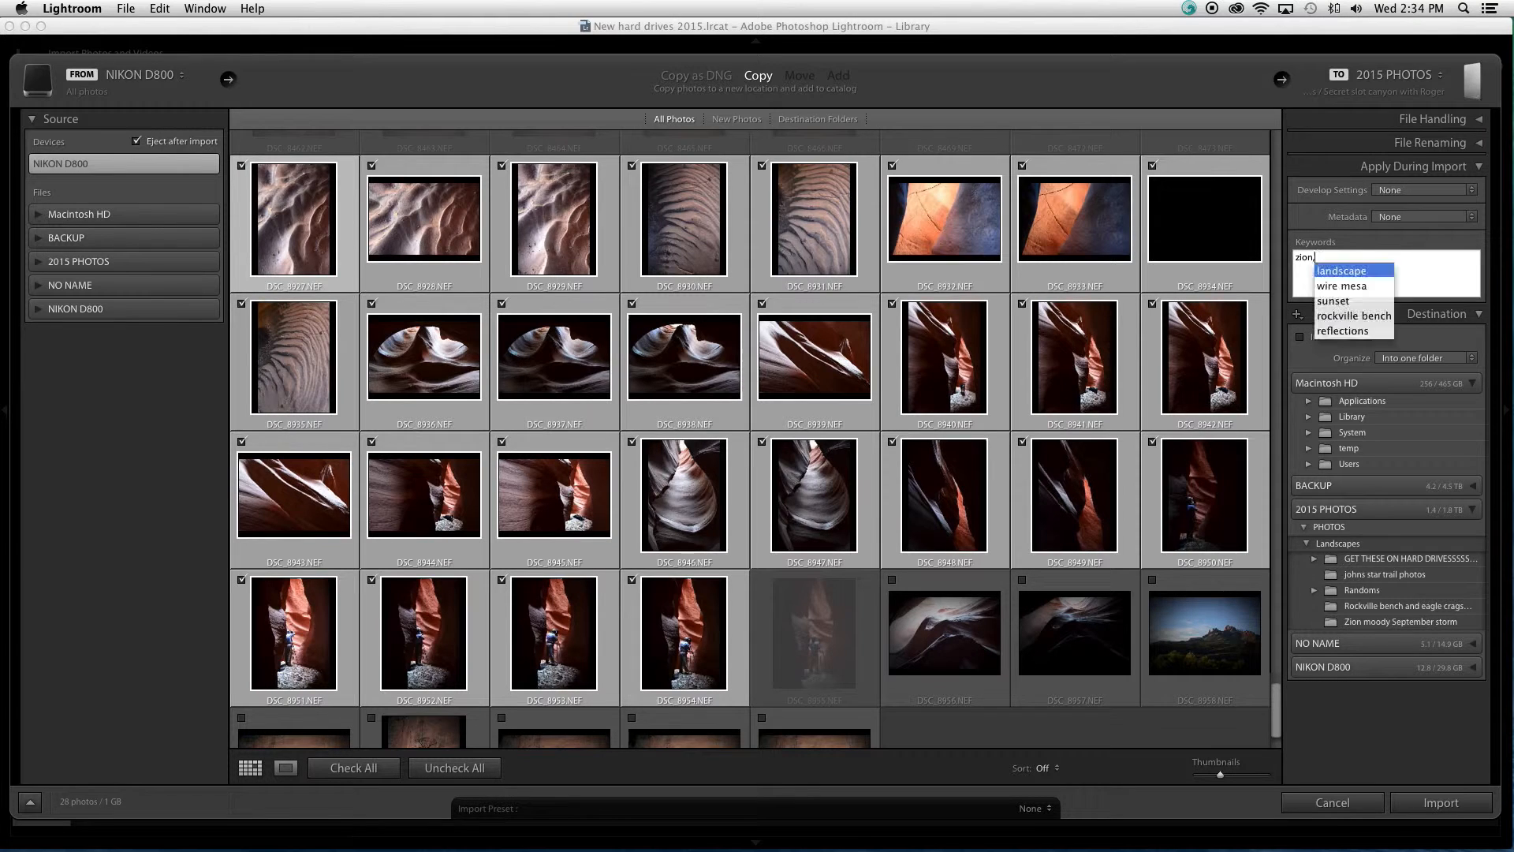
text(andscape, slot canyon)
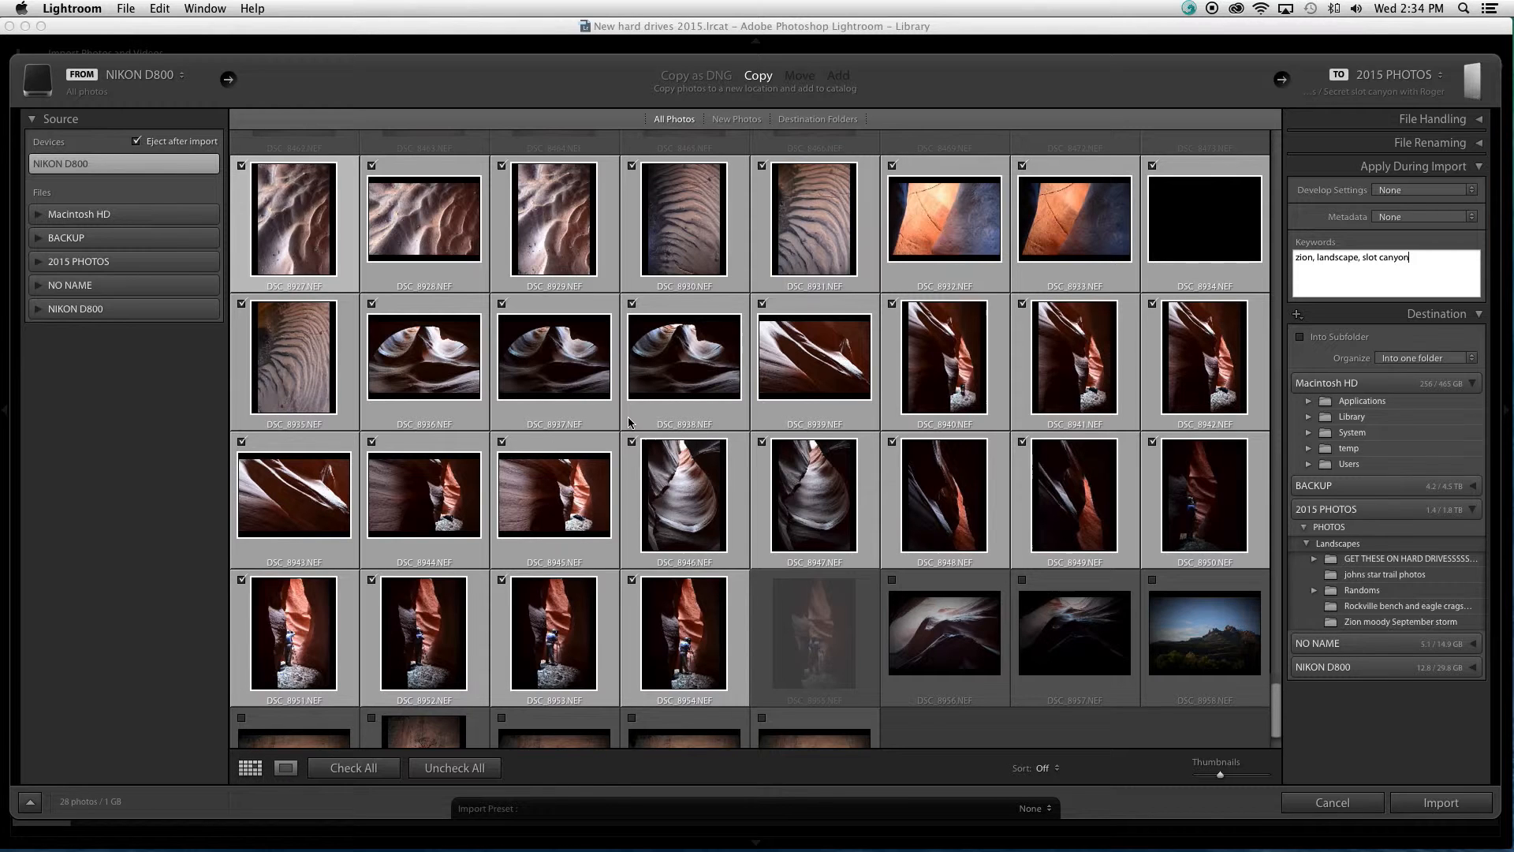
click(1450, 808)
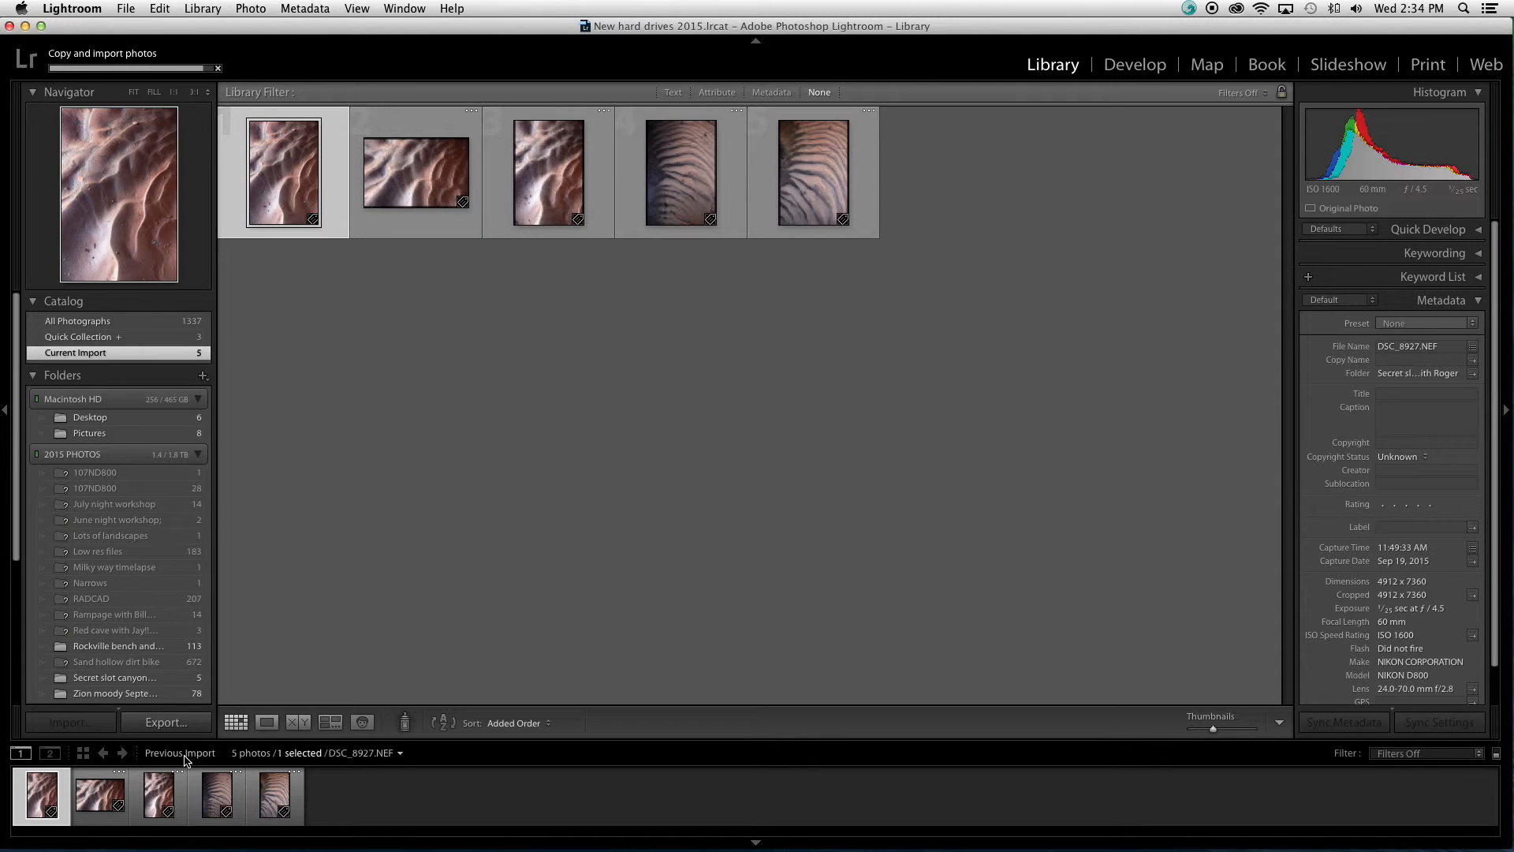
- Show All Photographs in the library and select the purple lightning photo DSC_8405.NEF around the middle of the catalog
click(186, 754)
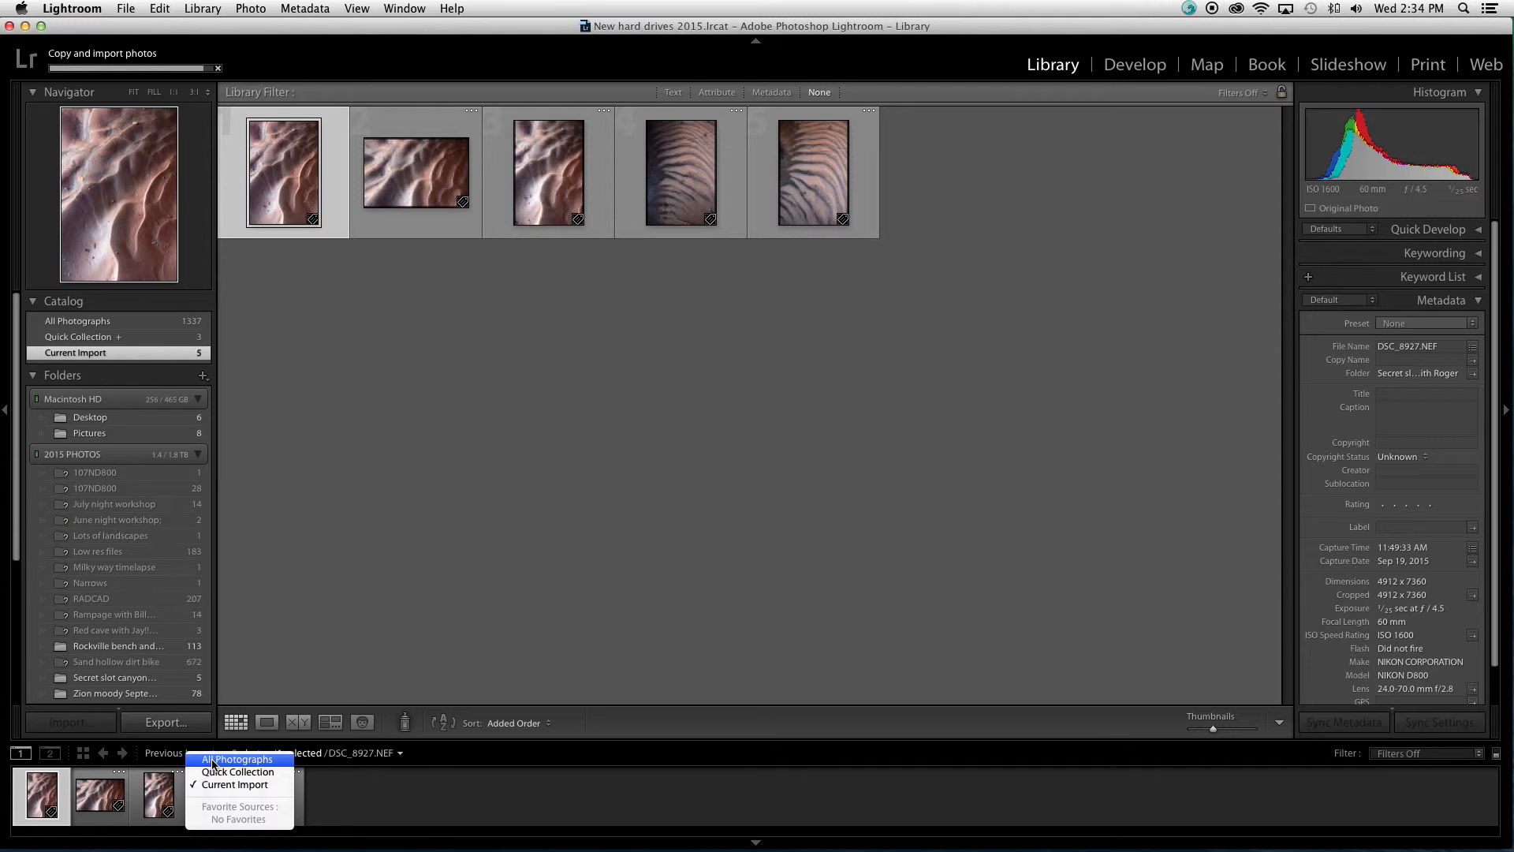
click(213, 761)
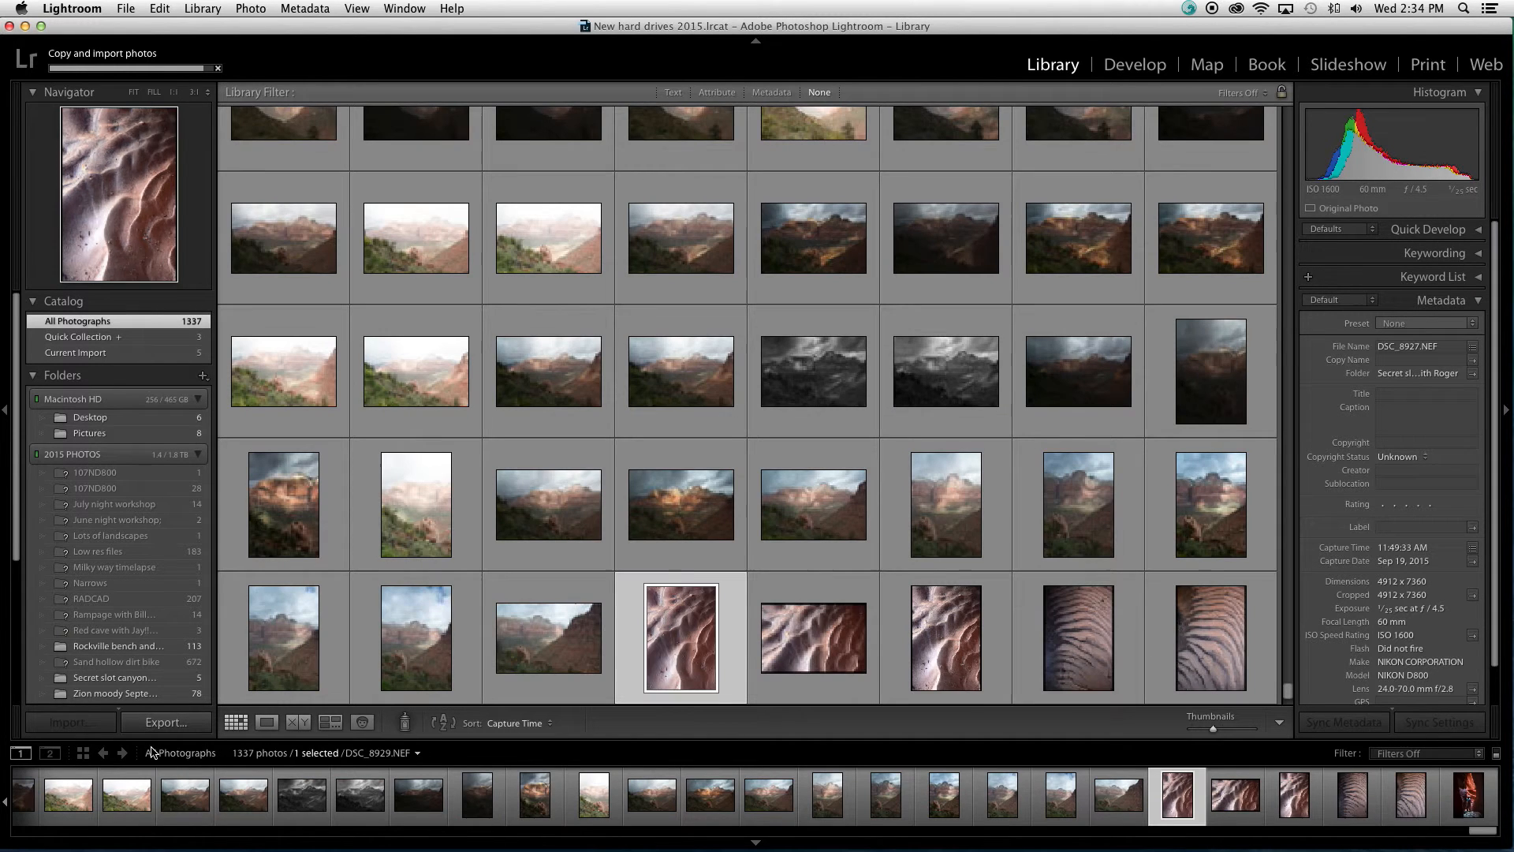
mouse_move(1486, 830)
mouse_down()
mouse_move(601, 831)
mouse_move(751, 818)
mouse_up()
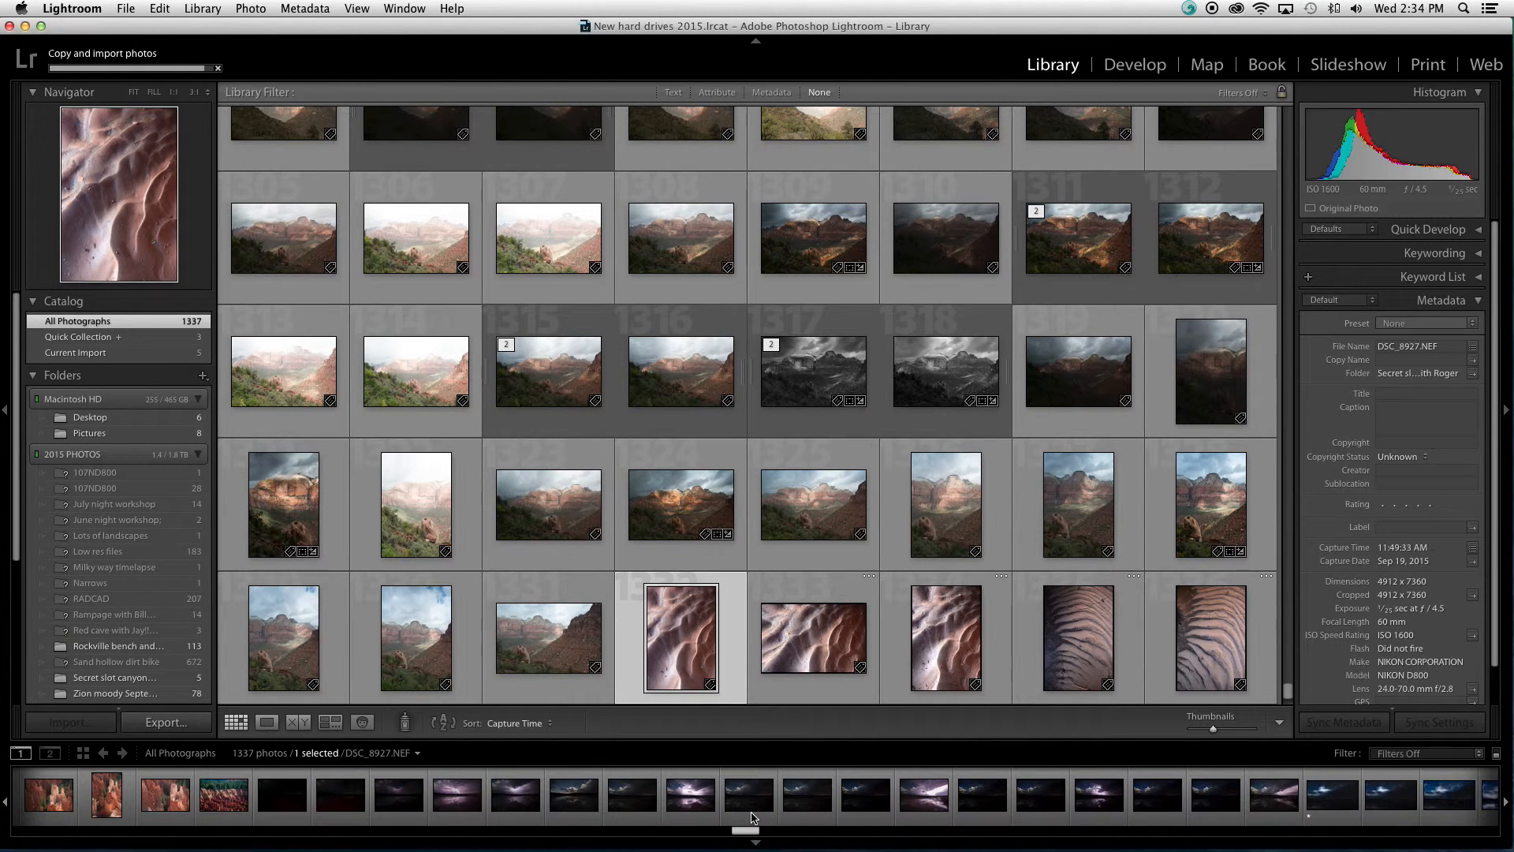
click(690, 795)
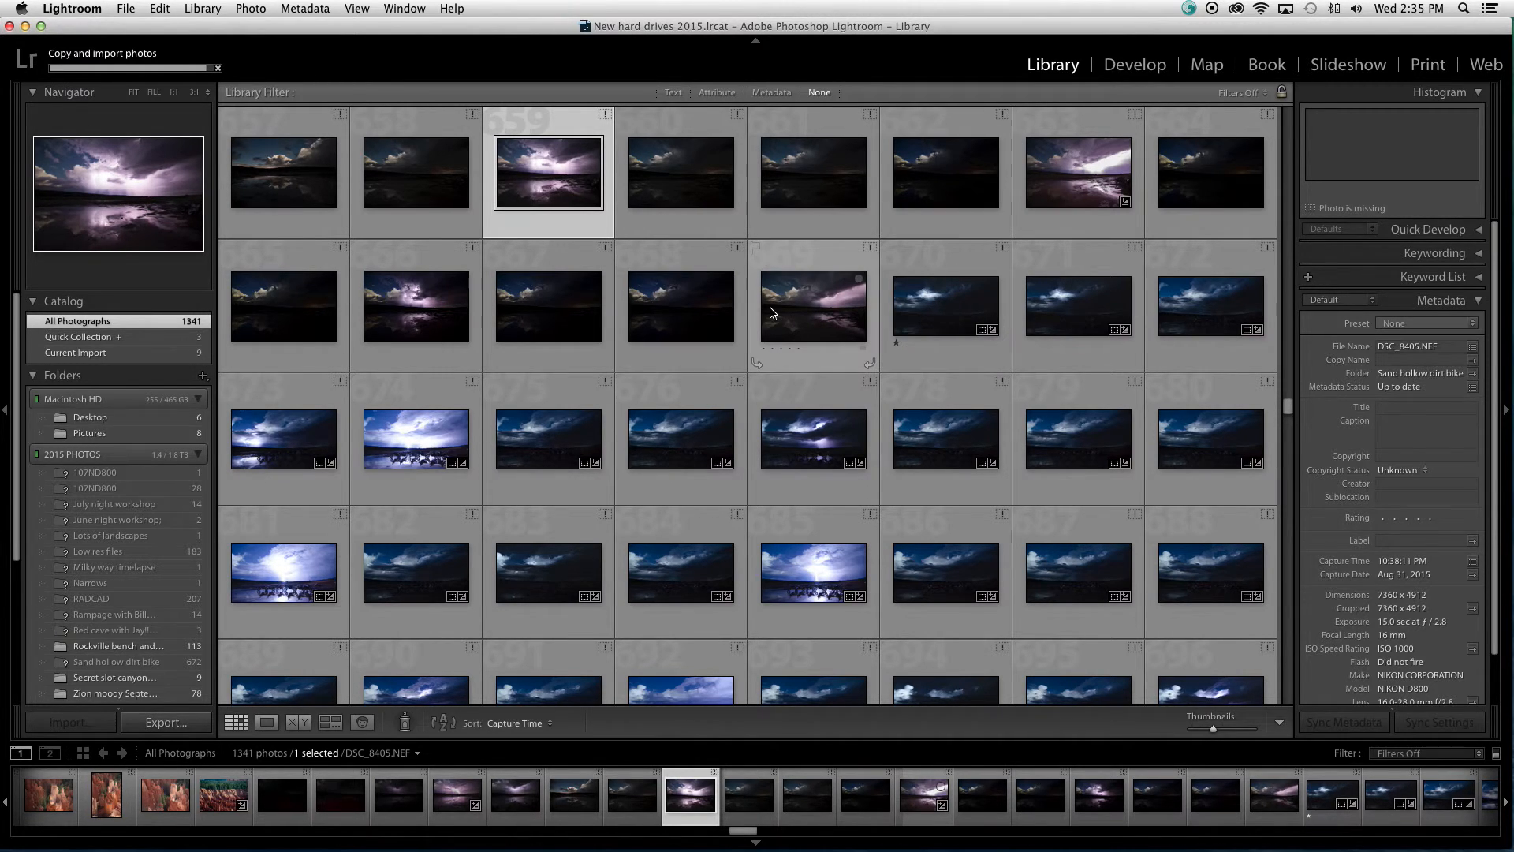
- Filter all photographs by the text "slot canyon" in any searchable field and clear the photo selection
key(super+f)
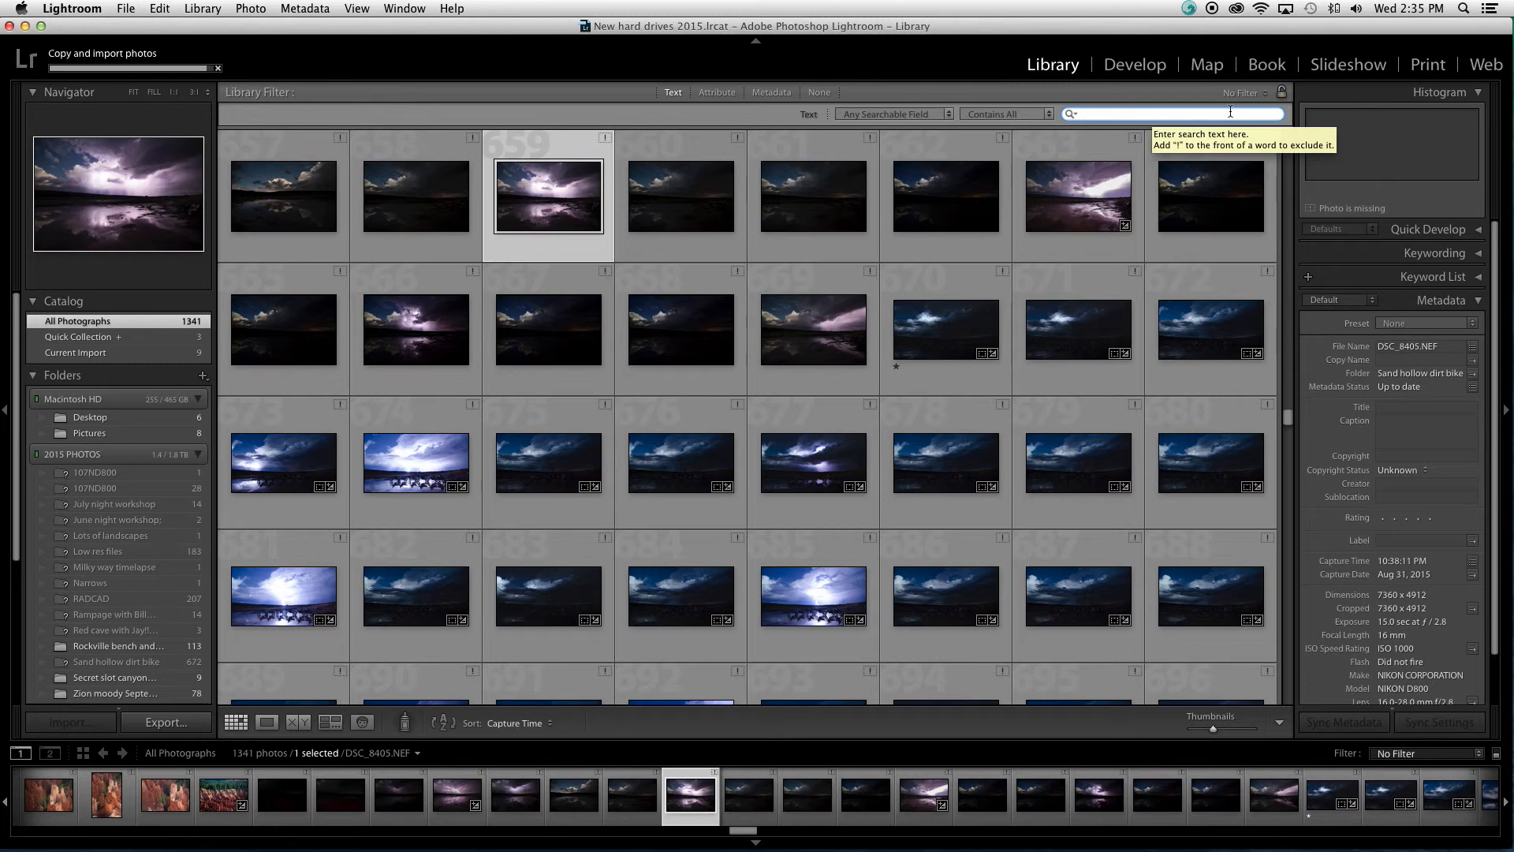
text(slo)
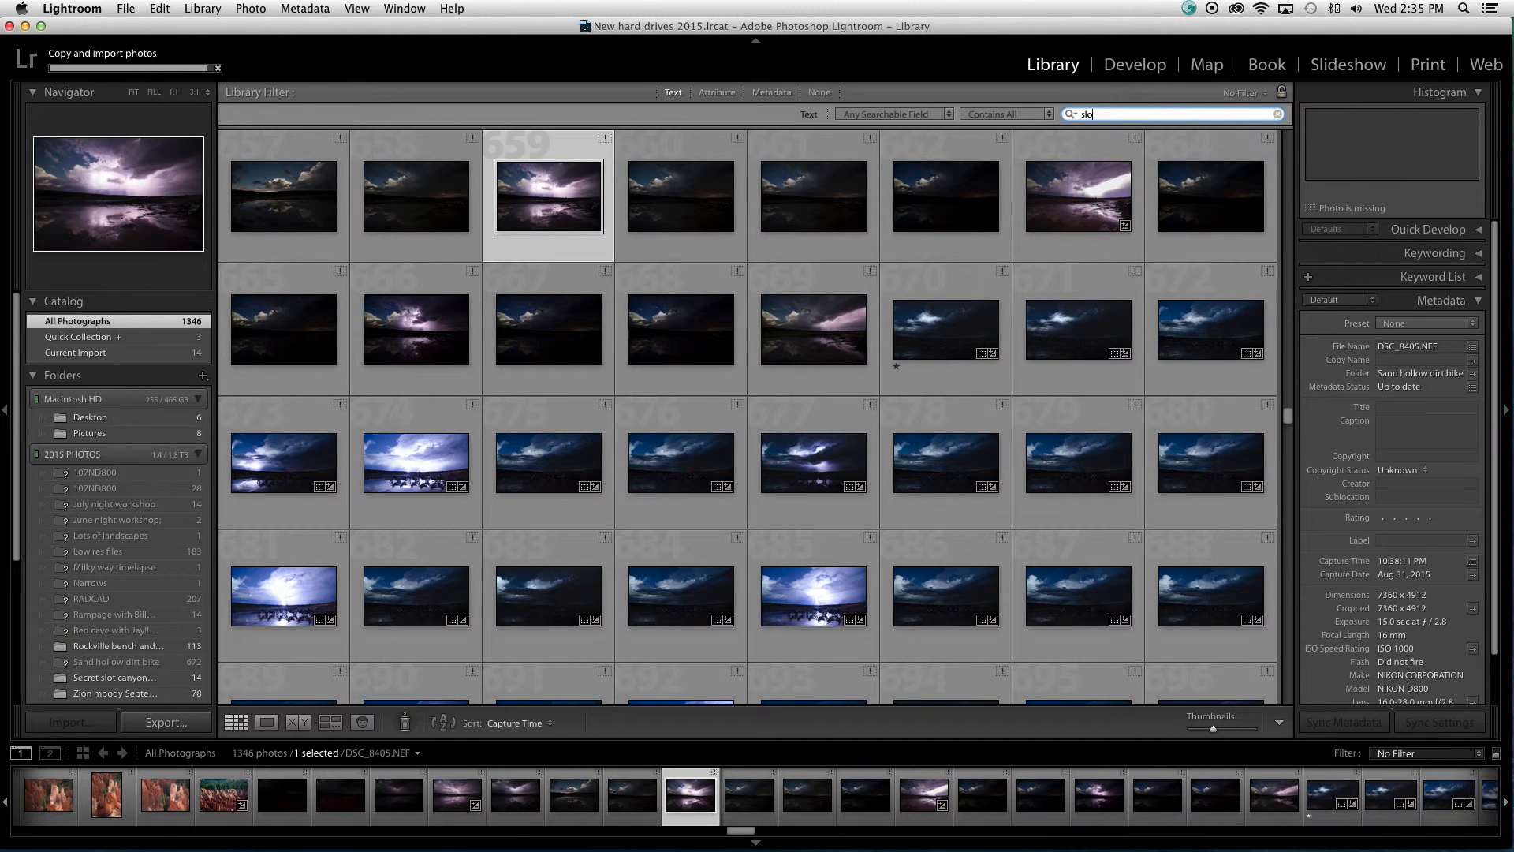
text(t canyon)
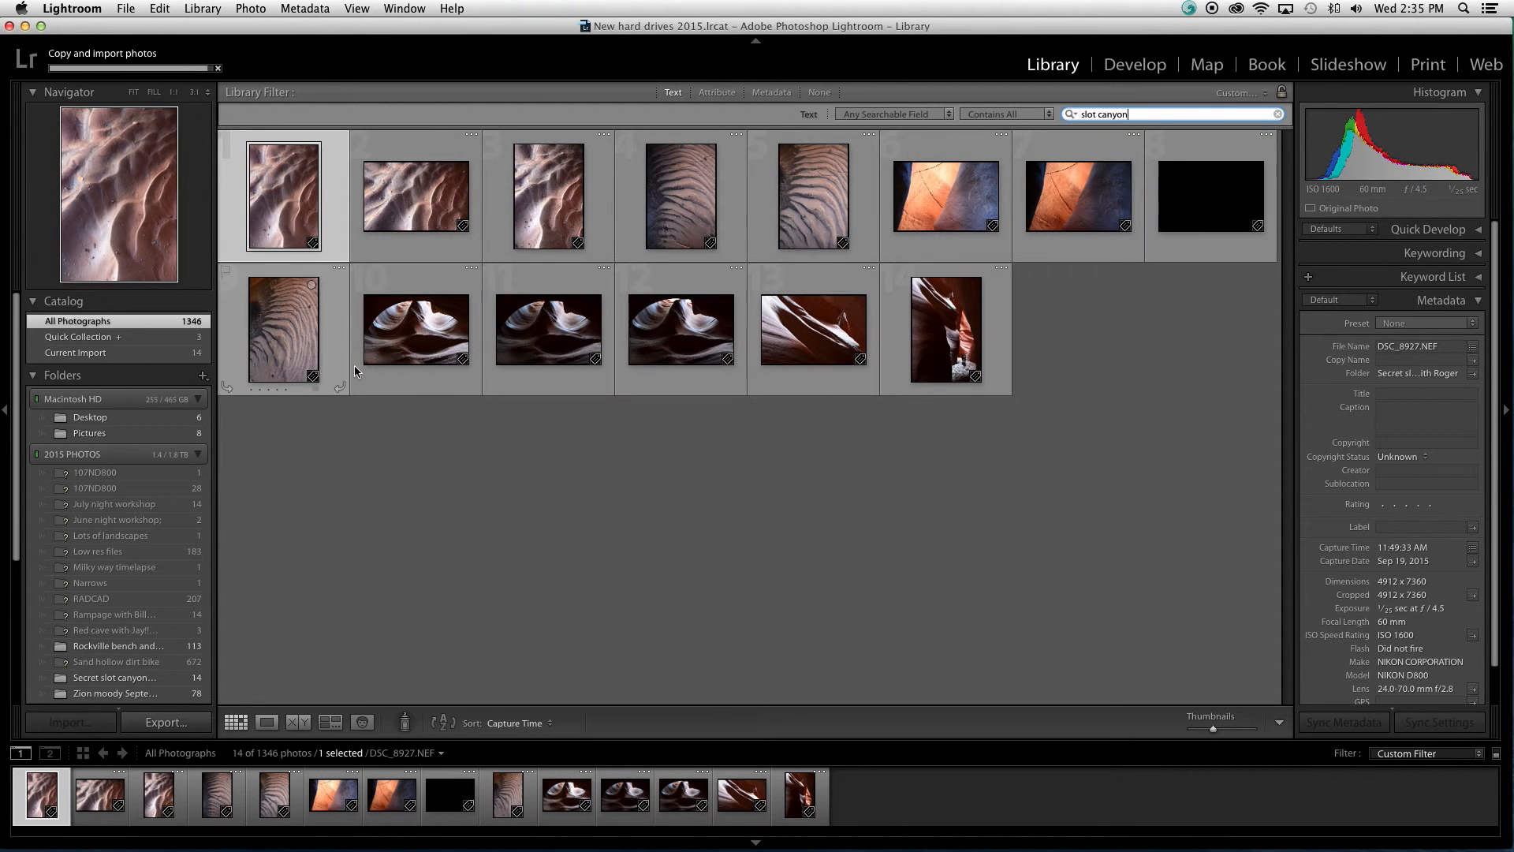
click(424, 439)
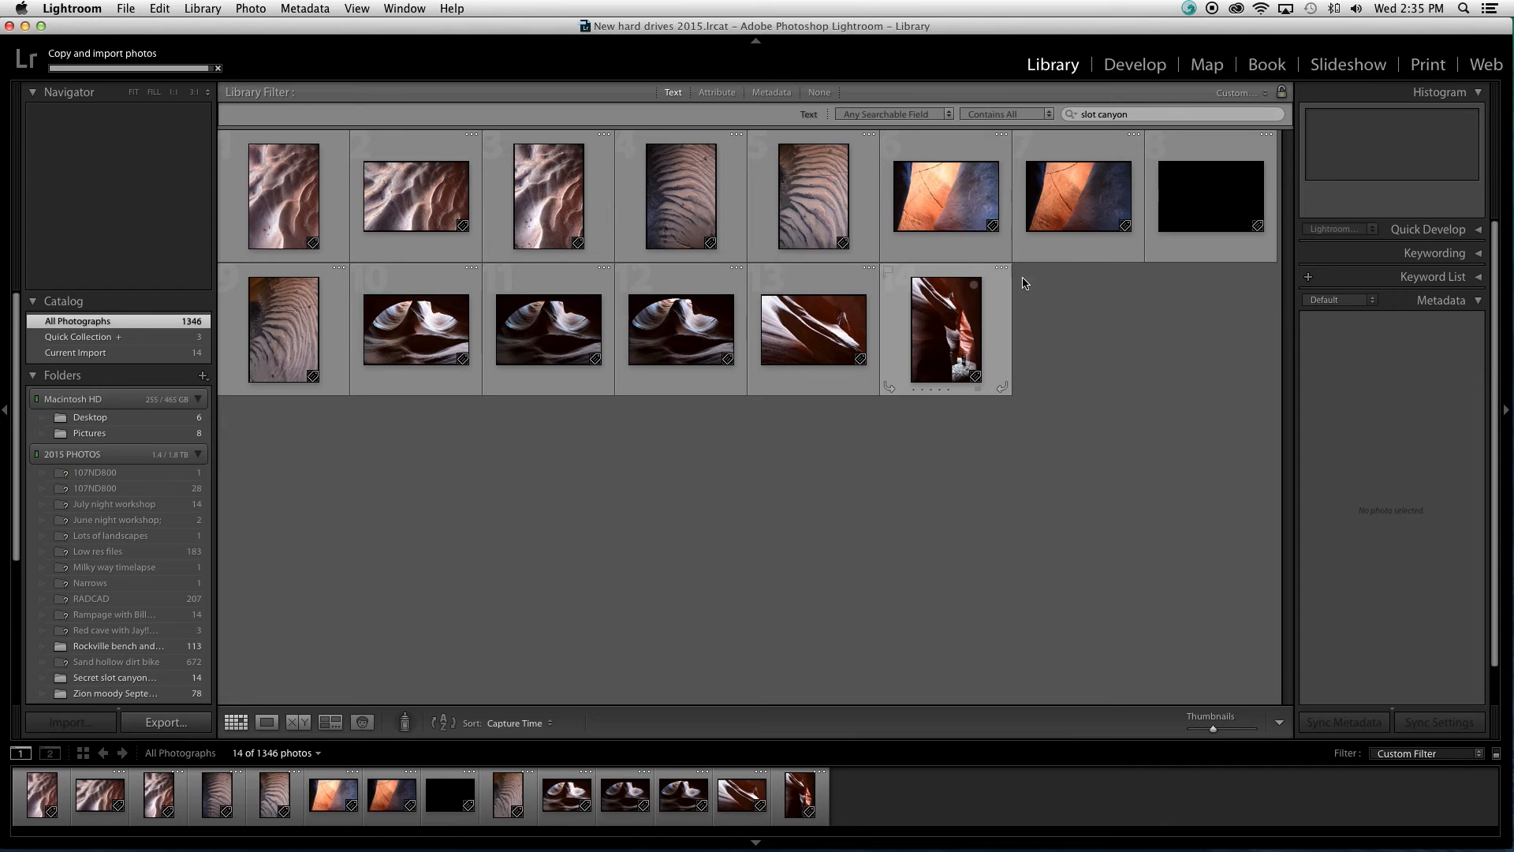